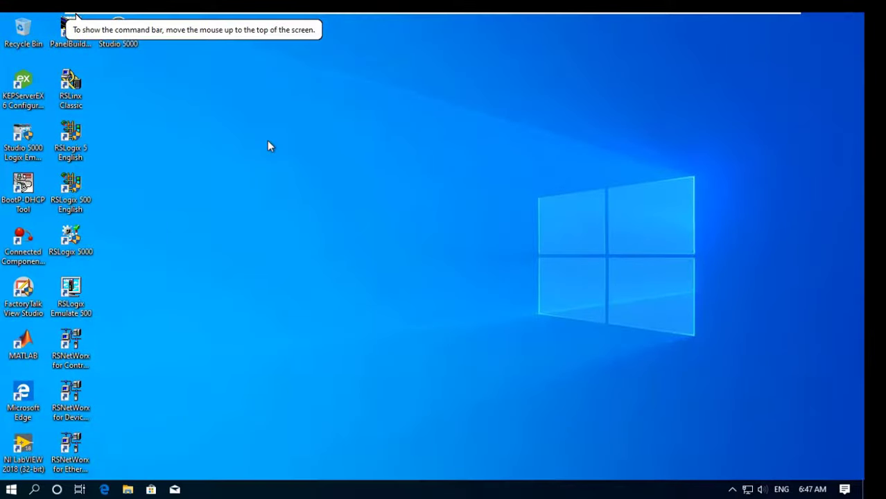
pyautogui.rightClick(221, 148)
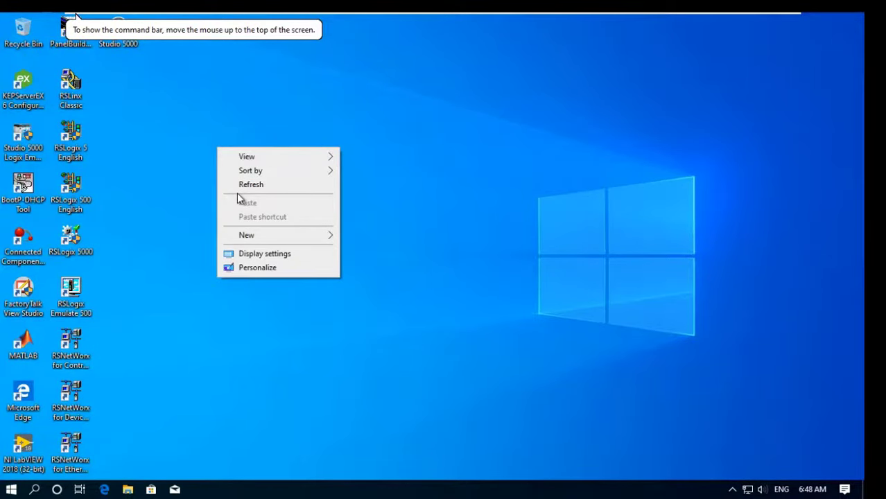
pyautogui.click(258, 186)
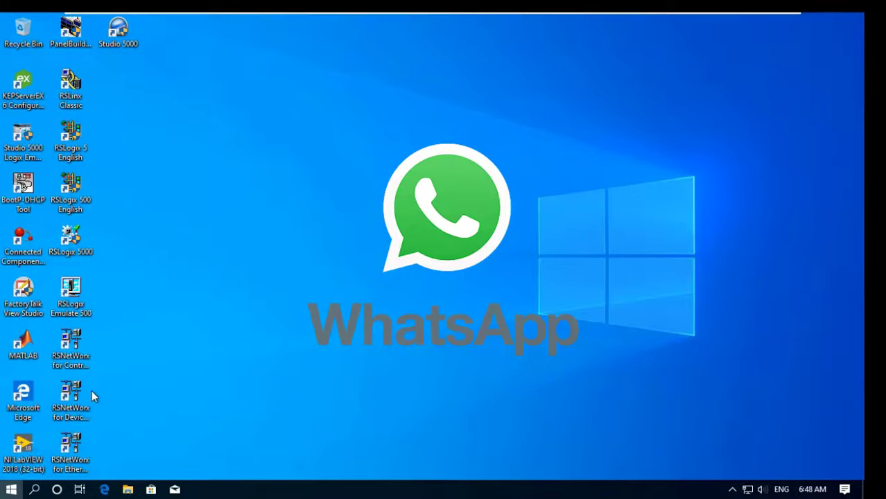
pyautogui.click(11, 490)
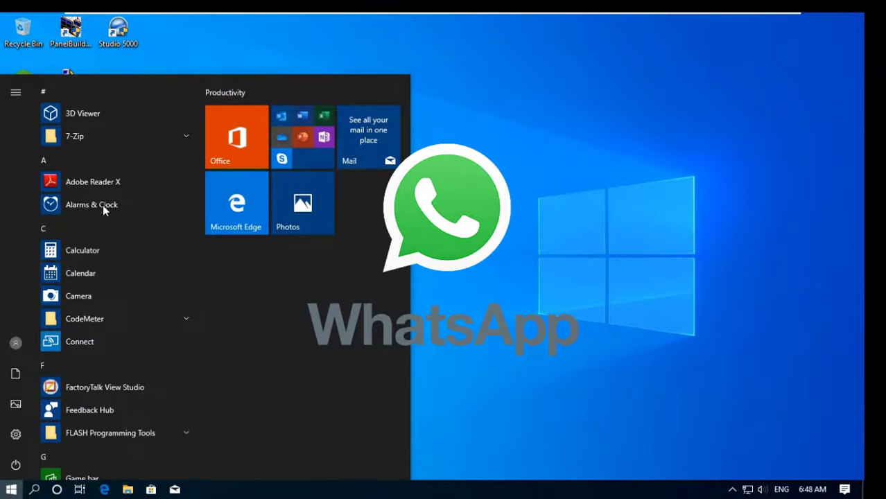
pyautogui.press('Escape')
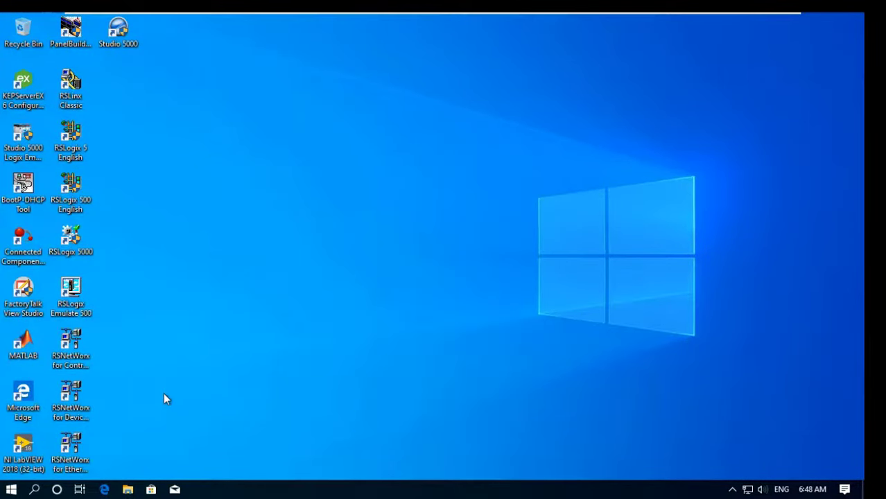
# - Launch Studio 5000 from the virtual machine's desktop and allow its launcher to make changes to the device
pyautogui.doubleClick(124, 32)
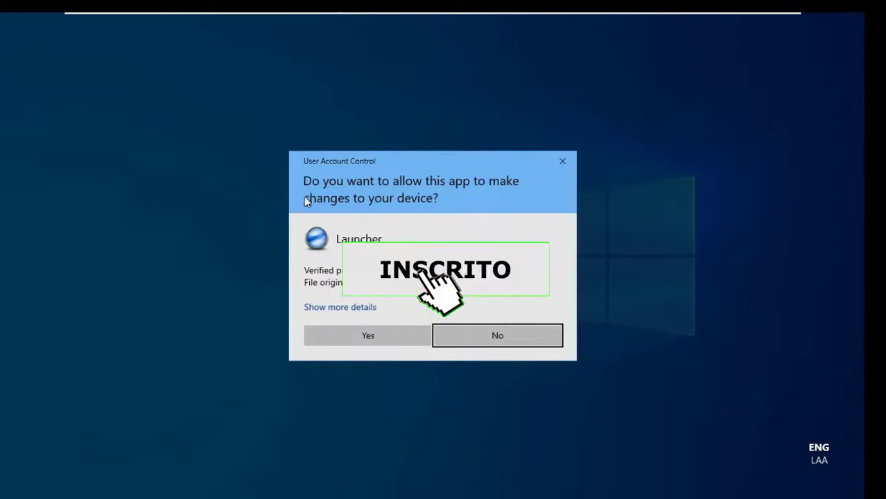
pyautogui.click(368, 335)
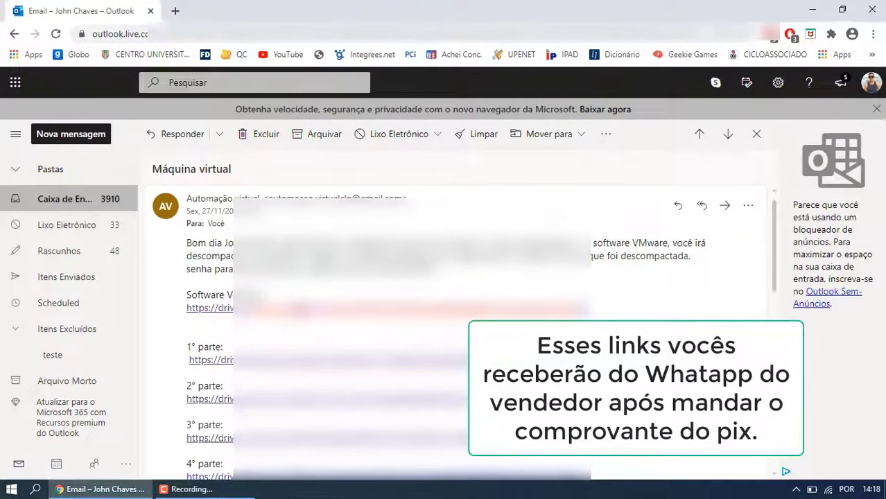
# - In Chrome, download VMware-workstation-full-15.5.2-15785246.rar from the Máquina virtual email's Google Drive link despite the missing virus scan, and close the Drive pages
pyautogui.click(300, 309)
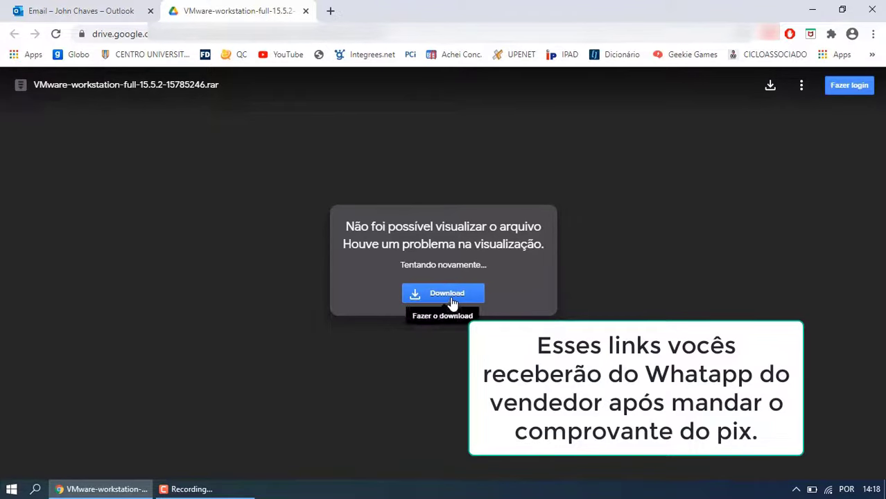
pyautogui.click(450, 302)
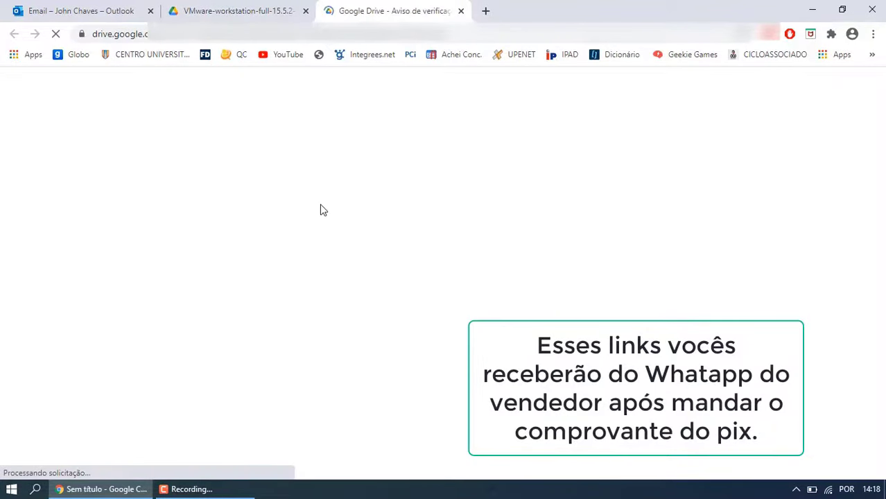
pyautogui.click(379, 223)
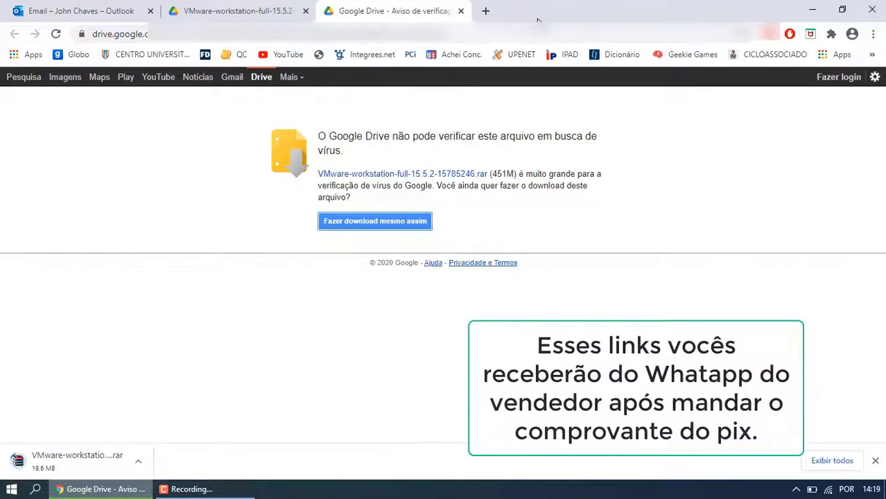
pyautogui.click(306, 11)
pyautogui.click(305, 11)
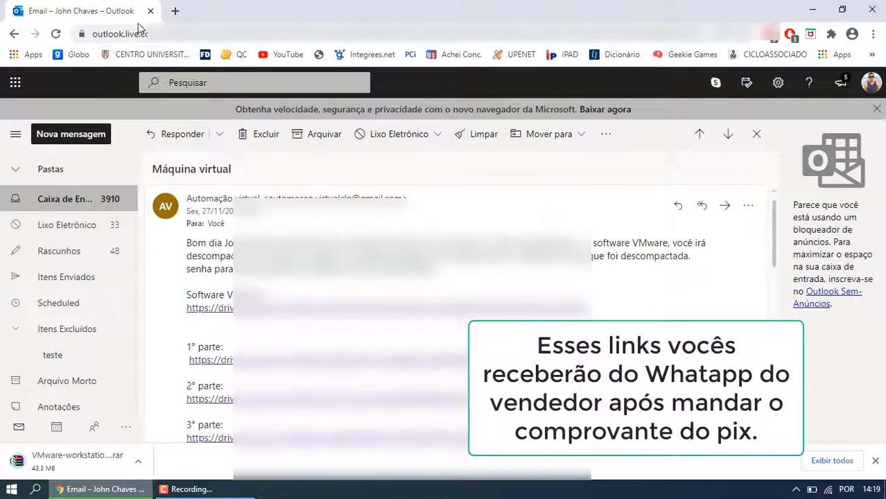
# - Download Allen Bradlley Win 10.part01.rar from the email's first-part link, accepting the unscanned file, and return to the message
pyautogui.click(310, 362)
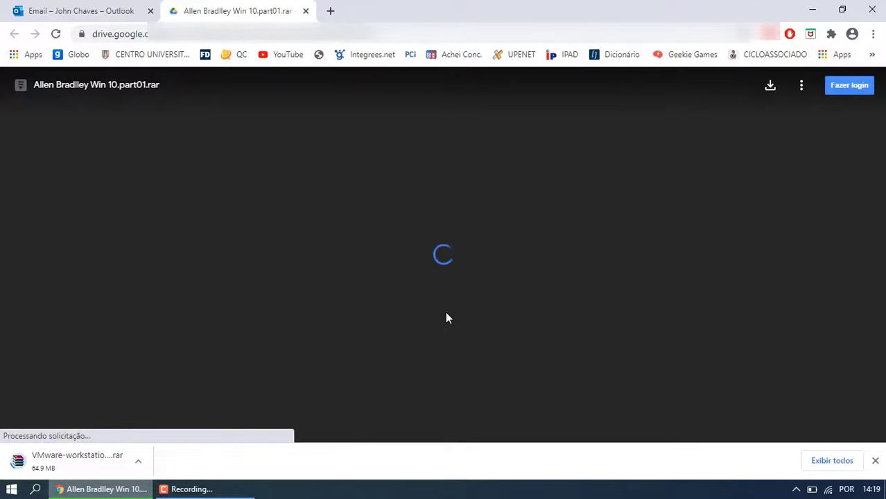
pyautogui.click(436, 276)
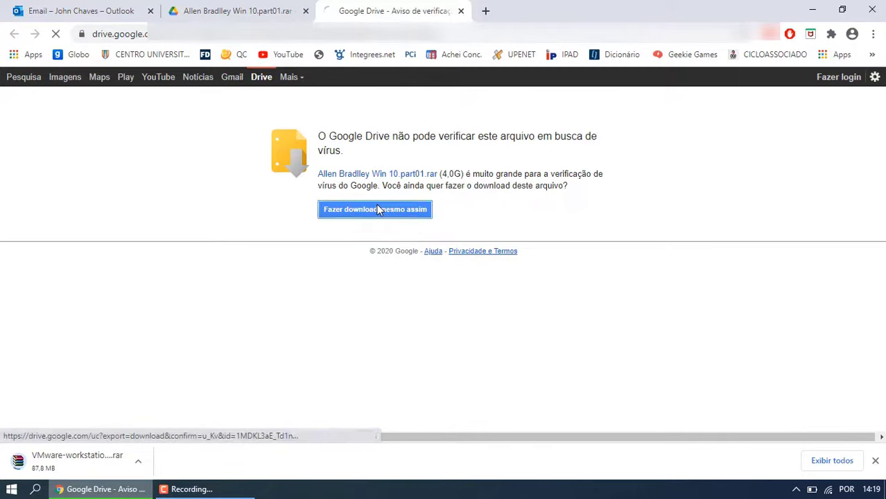
pyautogui.click(377, 210)
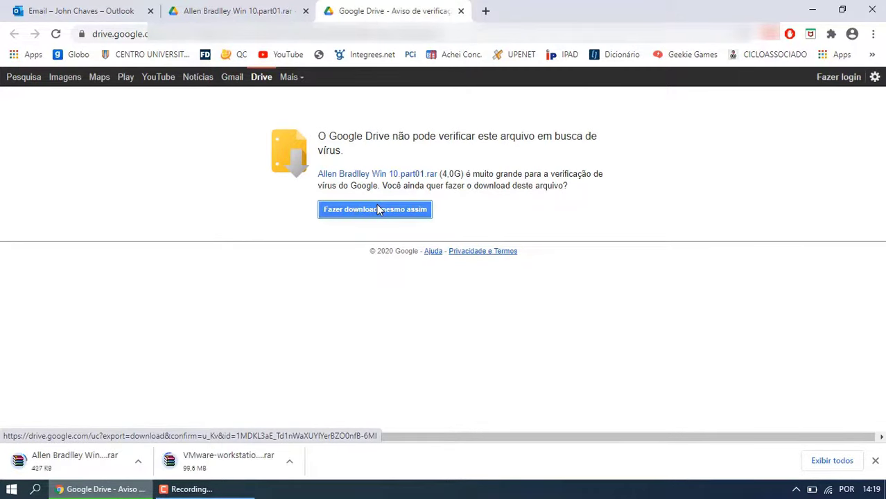
pyautogui.click(277, 10)
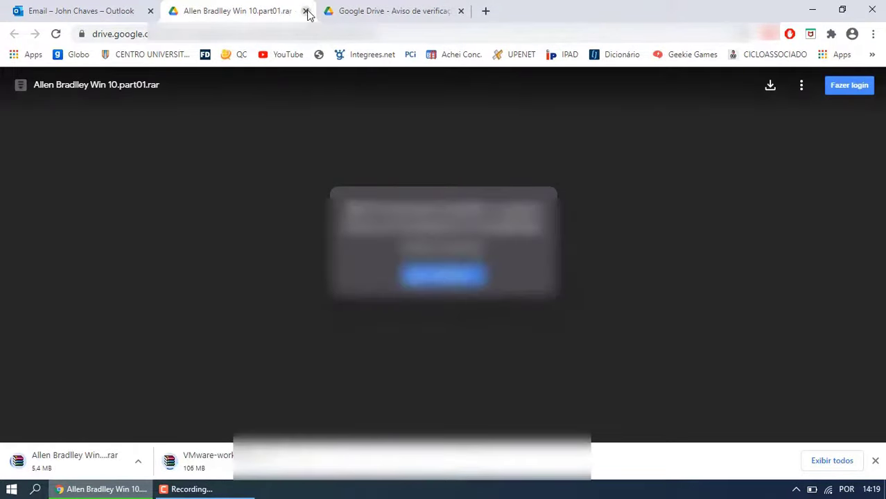
pyautogui.click(306, 10)
pyautogui.click(305, 11)
# - Download Allen Bradlley Win 10.part02.rar from the second-part link in the email and close its Drive pages
pyautogui.scroll(-2, 341, 363)
pyautogui.click(308, 341)
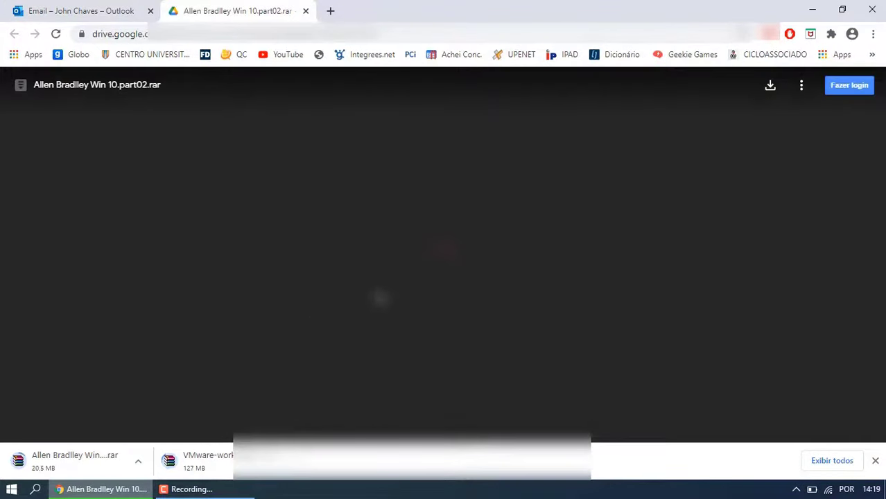
pyautogui.click(424, 279)
pyautogui.click(374, 206)
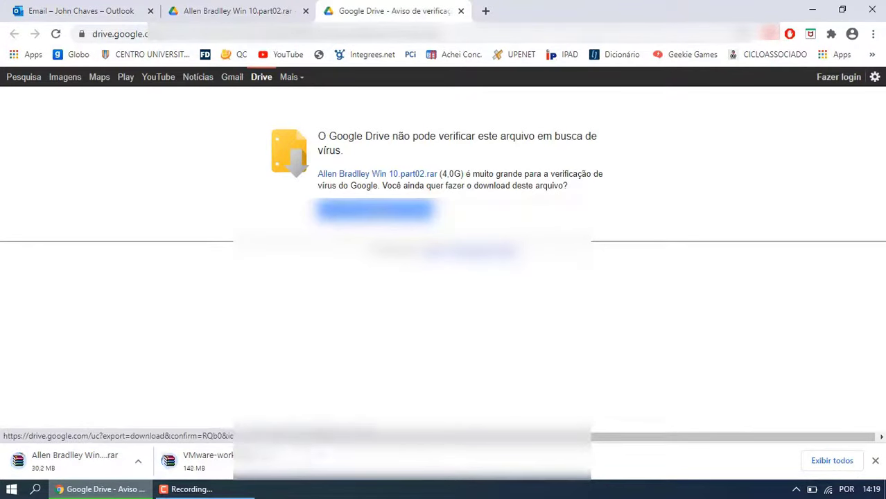
pyautogui.click(305, 11)
pyautogui.click(306, 11)
# - Download Allen Bradlley Win 10.part03.rar from the third-part link in the email and close its Drive pages
pyautogui.click(294, 374)
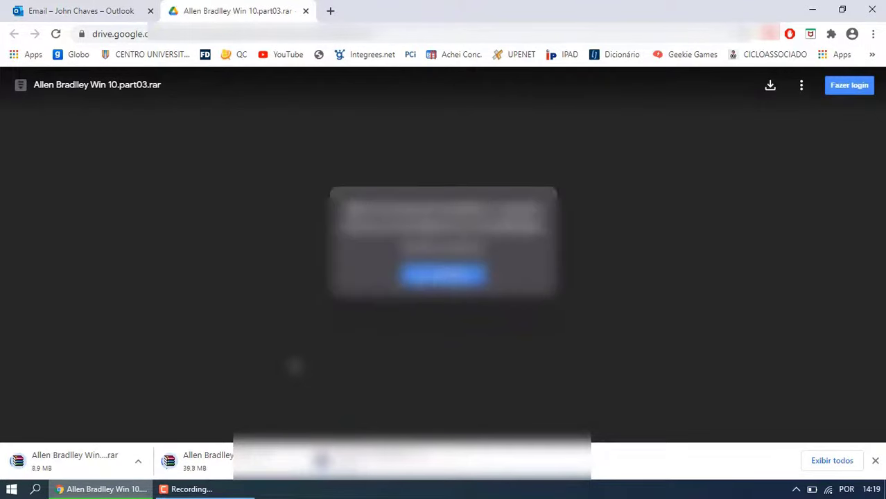
pyautogui.click(461, 277)
pyautogui.click(374, 209)
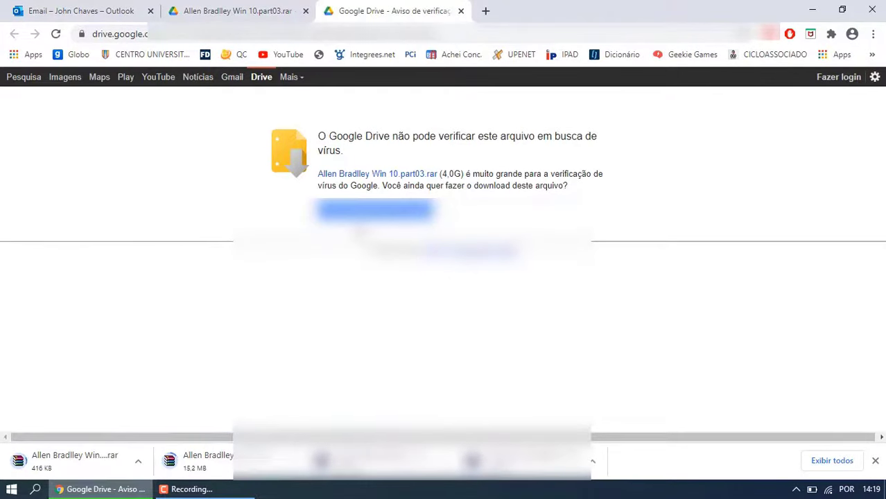
pyautogui.click(306, 10)
pyautogui.click(306, 10)
# - Download Allen Bradlley Win 10.part04.rar from the fourth-part link in the email and close its Drive pages
pyautogui.click(284, 353)
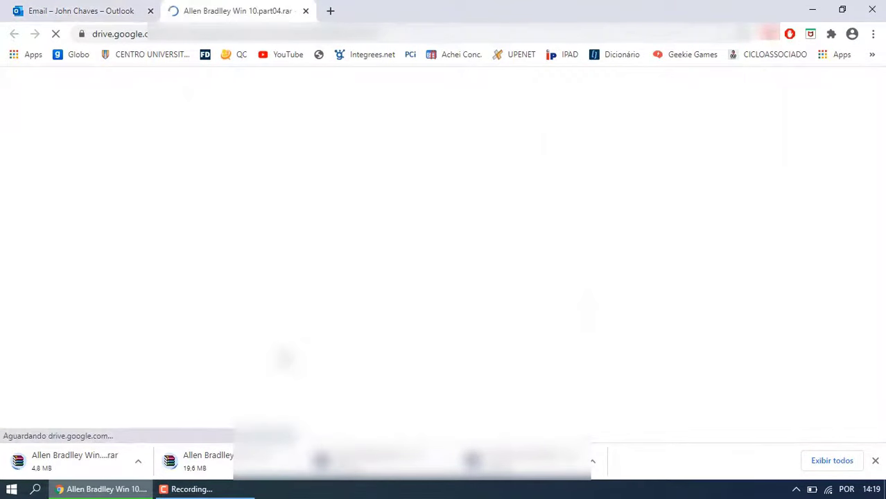
pyautogui.click(451, 279)
pyautogui.click(374, 209)
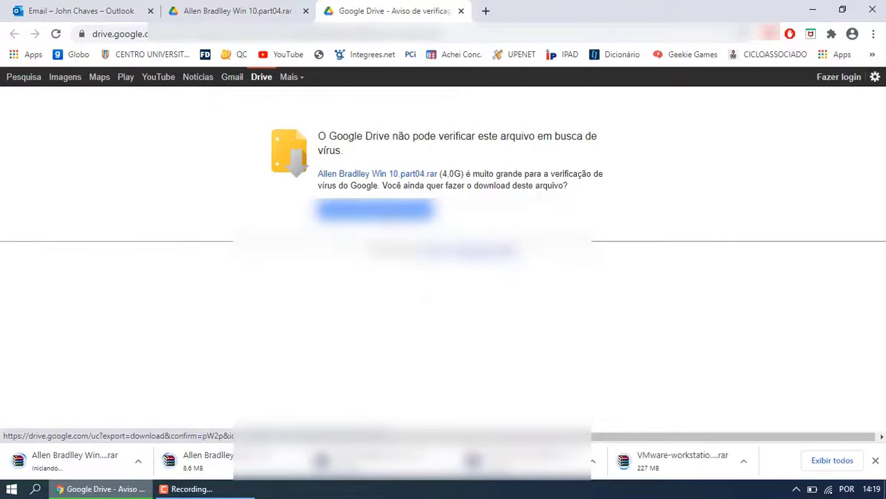
pyautogui.click(461, 10)
pyautogui.click(305, 11)
# - Download Allen Bradlley Win 10.part05.rar from the fifth-part link in the email and close its Drive pages
pyautogui.click(274, 323)
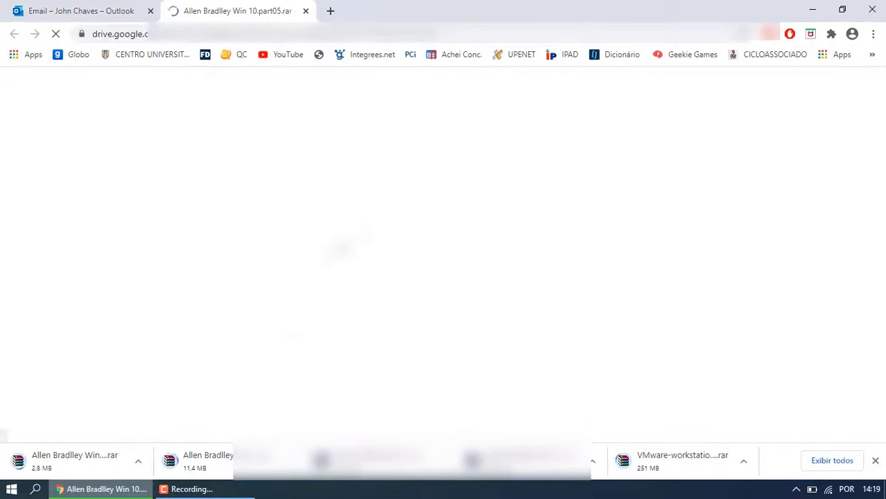
pyautogui.click(454, 280)
pyautogui.click(375, 209)
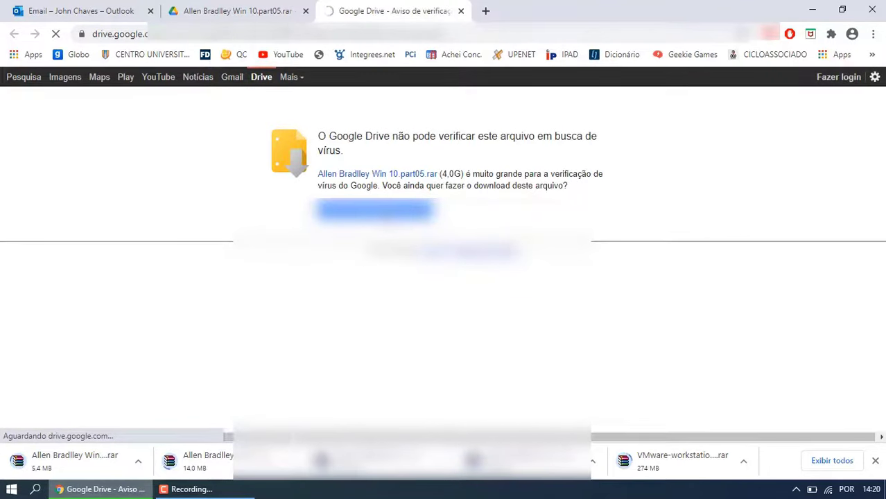
pyautogui.click(306, 11)
pyautogui.click(306, 11)
# - Download Allen Bradlley Win 10.part06.rar from the sixth-part link in the email and close its Drive pages
pyautogui.scroll(-1, 300, 305)
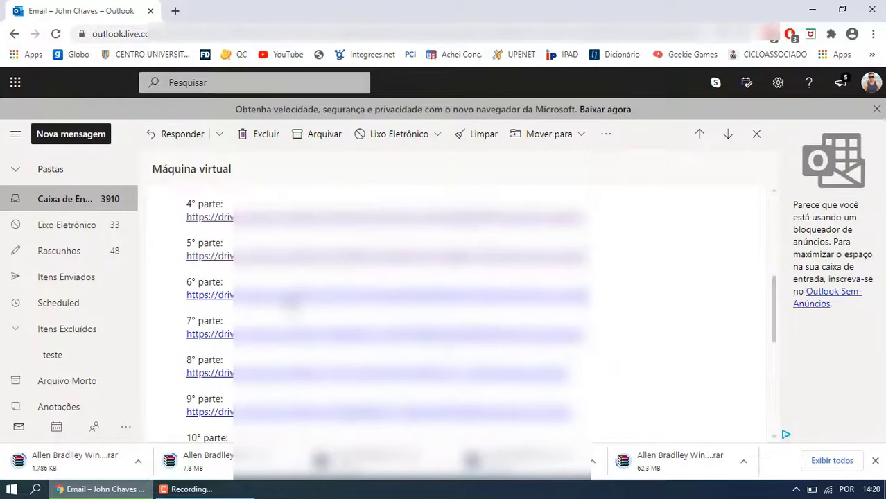
pyautogui.click(300, 327)
pyautogui.click(454, 281)
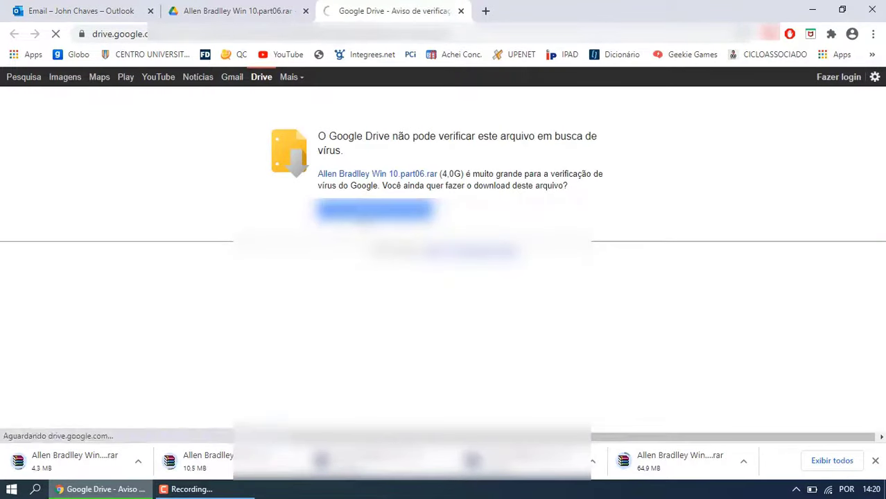
pyautogui.click(461, 11)
pyautogui.click(306, 10)
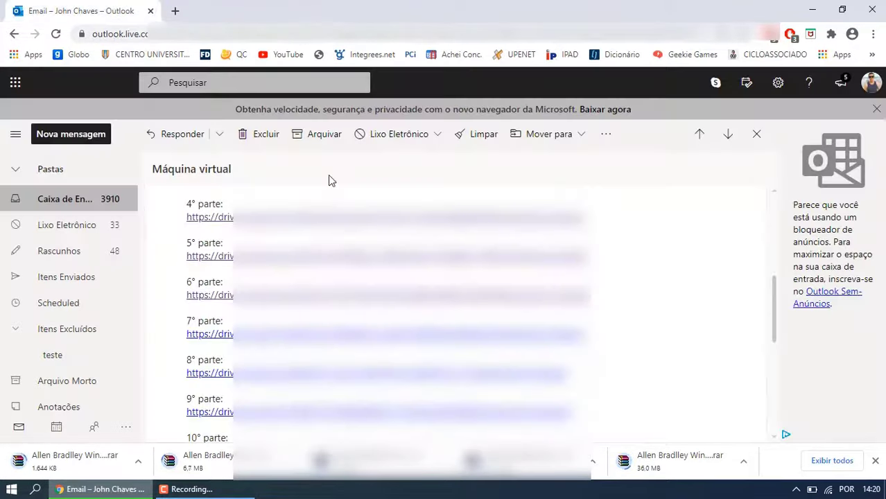
# - Download Allen Bradlley Win 10.part07.rar from the seventh-part link in the email and close its Drive pages
pyautogui.click(298, 338)
pyautogui.click(426, 278)
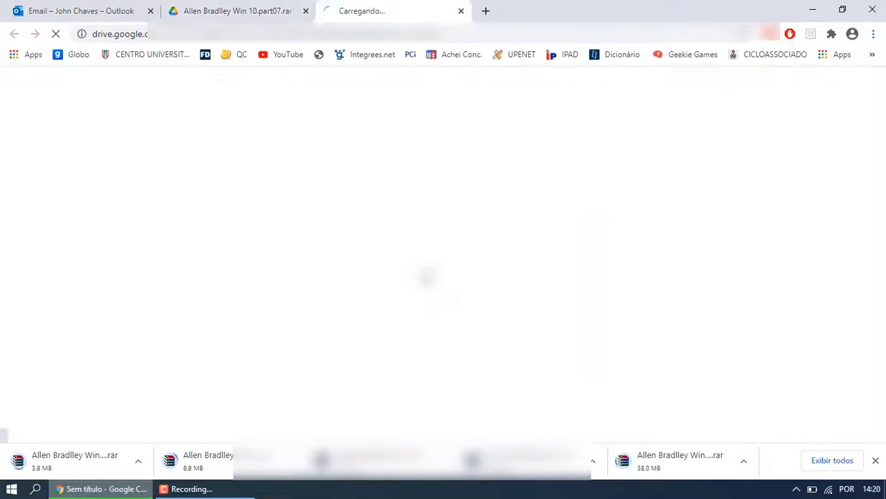
pyautogui.click(461, 11)
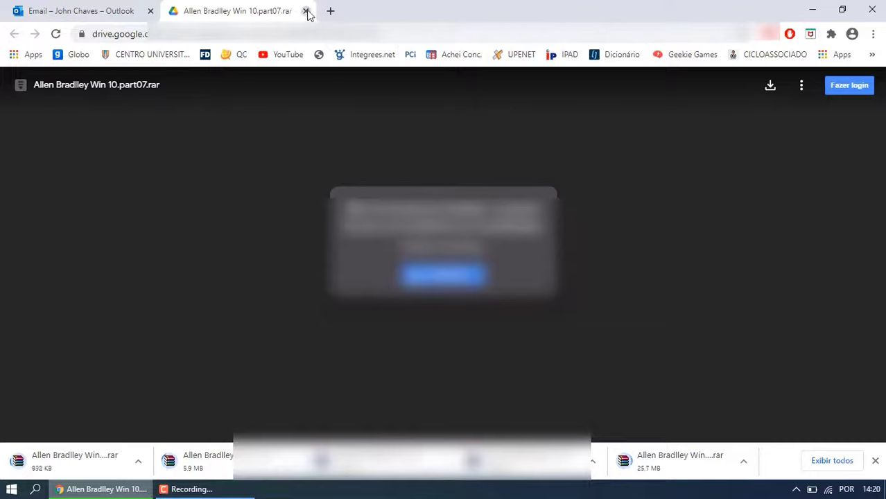
pyautogui.click(306, 10)
# - Download Allen Bradlley Win 10.part08.rar from the eighth-part link in the email and close its Drive pages
pyautogui.click(294, 374)
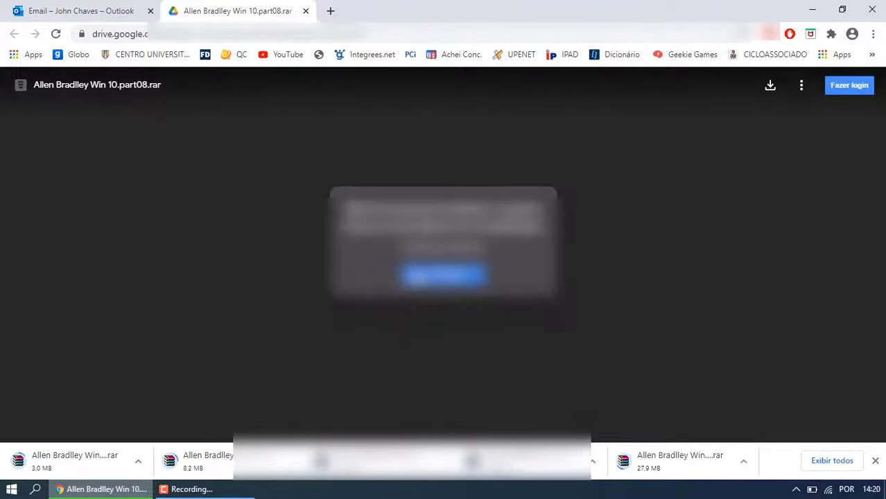
pyautogui.click(425, 277)
pyautogui.click(460, 10)
pyautogui.click(305, 10)
# - Download Allen Bradlley Win 10.part09.rar from the ninth-part link in the email and close its Drive pages
pyautogui.scroll(-2, 300, 288)
pyautogui.click(300, 282)
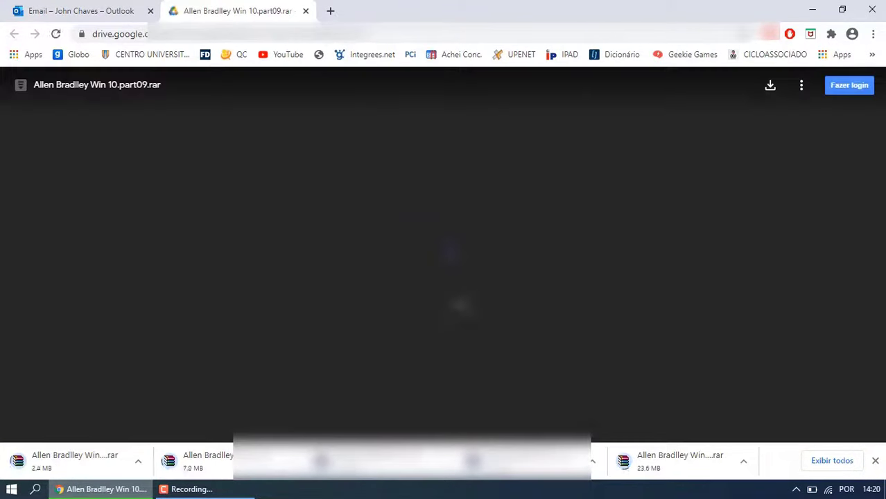
pyautogui.click(426, 277)
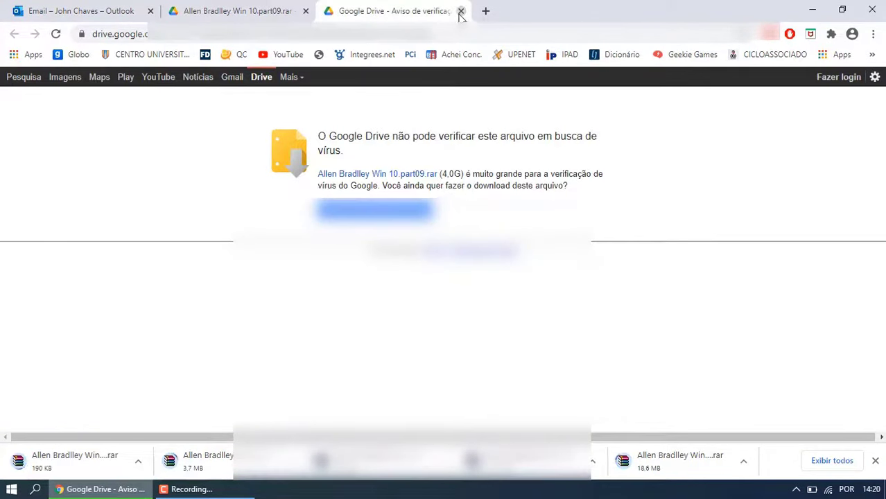
pyautogui.click(461, 10)
pyautogui.click(306, 10)
# - Download Allen Bradlley Win 10.part10.rar from the tenth-part link in the email and close its Drive pages
pyautogui.click(329, 323)
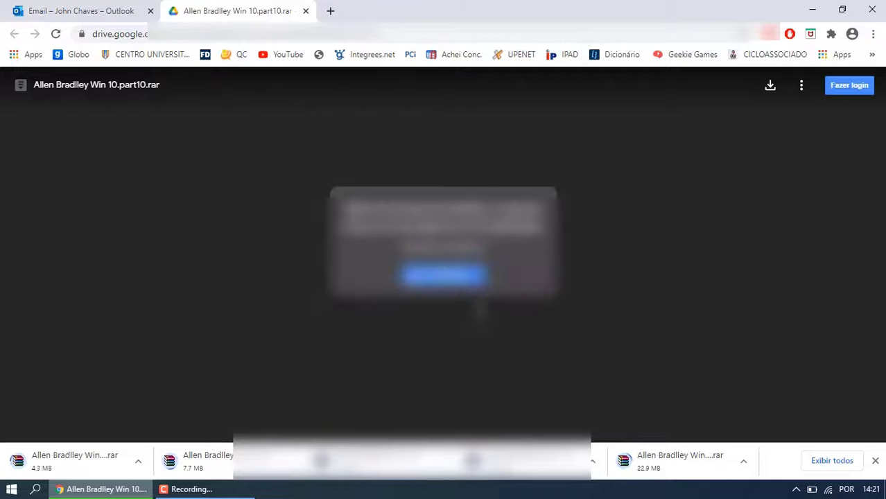
pyautogui.click(447, 275)
pyautogui.click(305, 11)
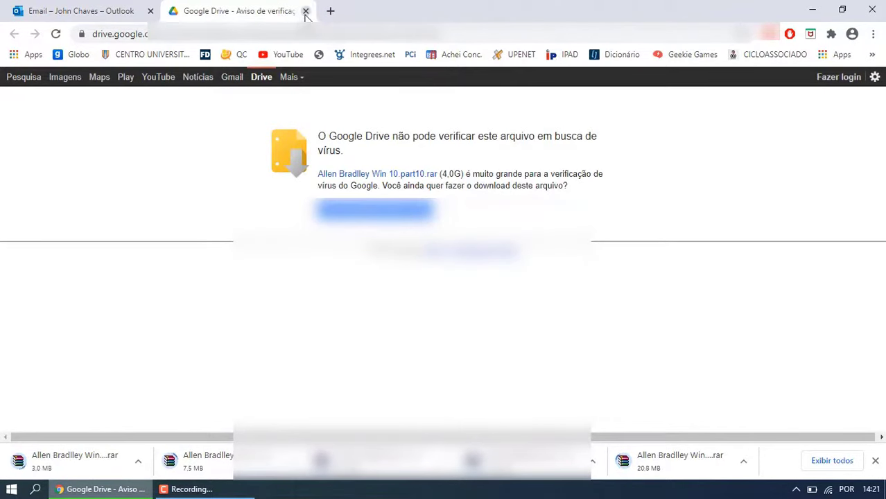
pyautogui.click(305, 10)
# - Download Allen Bradlley Win 10.part11.rar from the eleventh-part link in the email and close its Drive pages
pyautogui.click(329, 357)
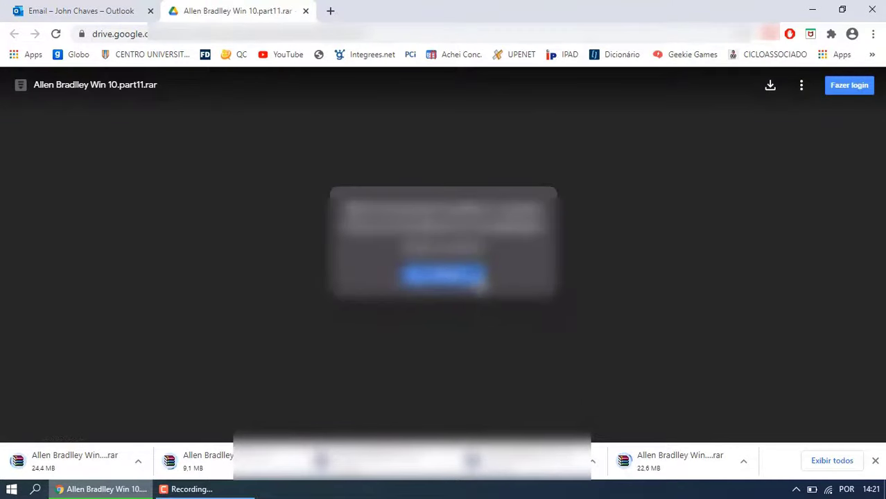
pyautogui.click(478, 284)
pyautogui.click(461, 10)
pyautogui.click(306, 10)
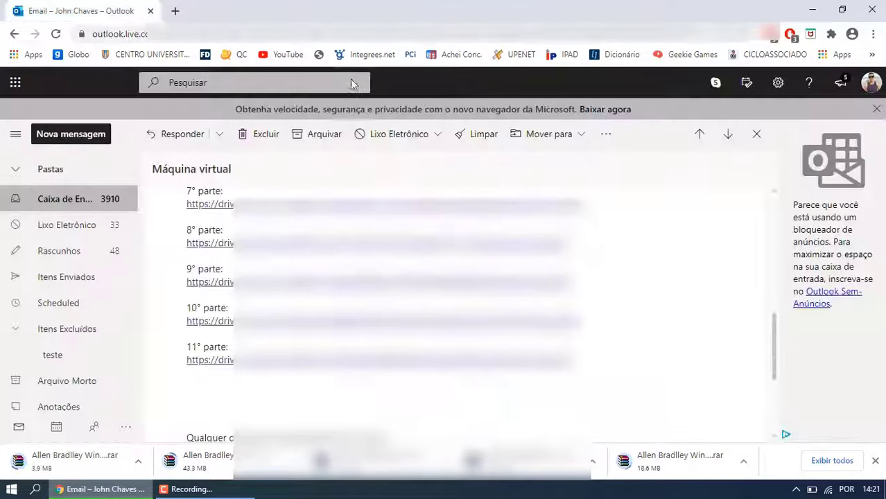
# - Open the browser's full downloads list and check the progress of the archive parts
pyautogui.click(830, 461)
pyautogui.scroll(-3, 509, 243)
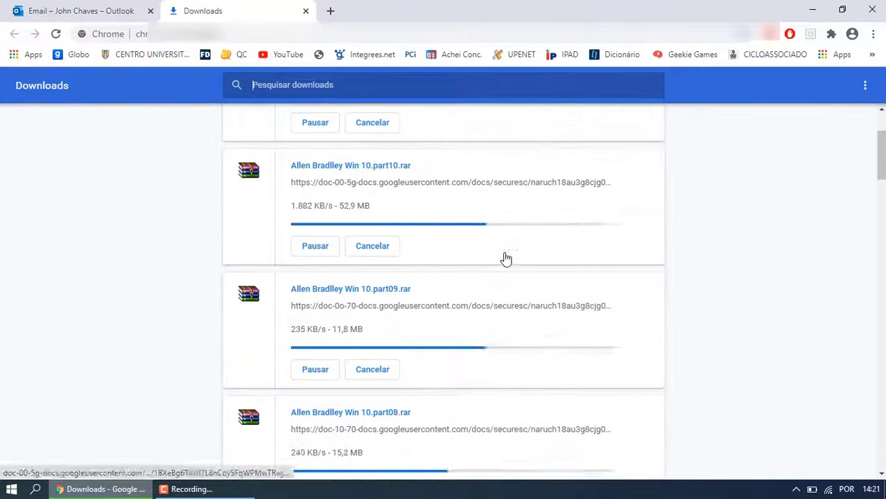
# - Look through the rest of the downloads list, down to the first archive part and the VMware Workstation archive
pyautogui.scroll(-12, 505, 270)
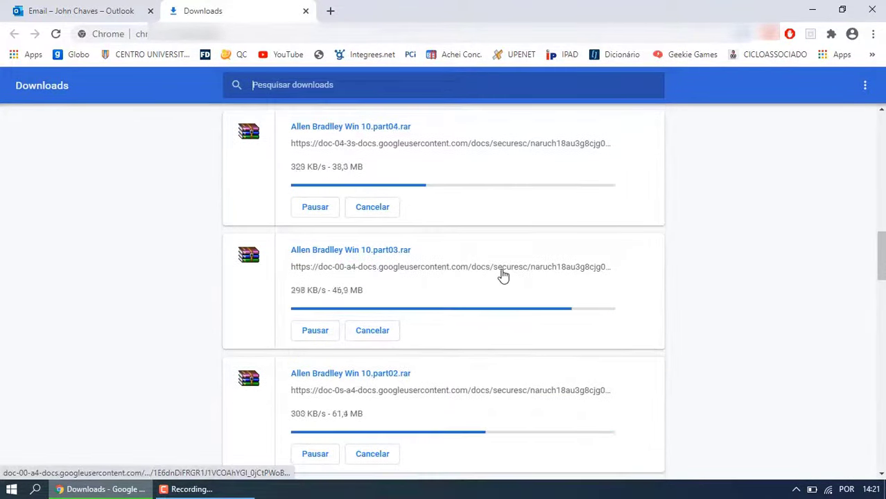
pyautogui.scroll(-4, 503, 275)
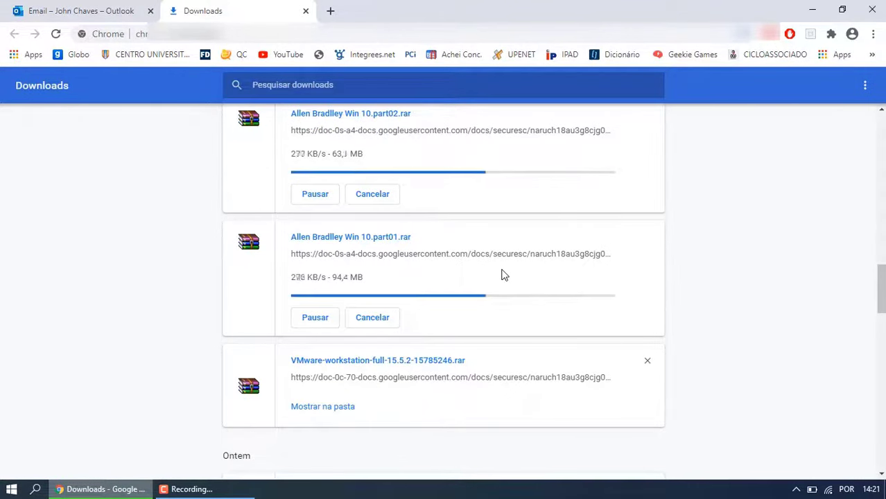
pyautogui.scroll(3, 500, 273)
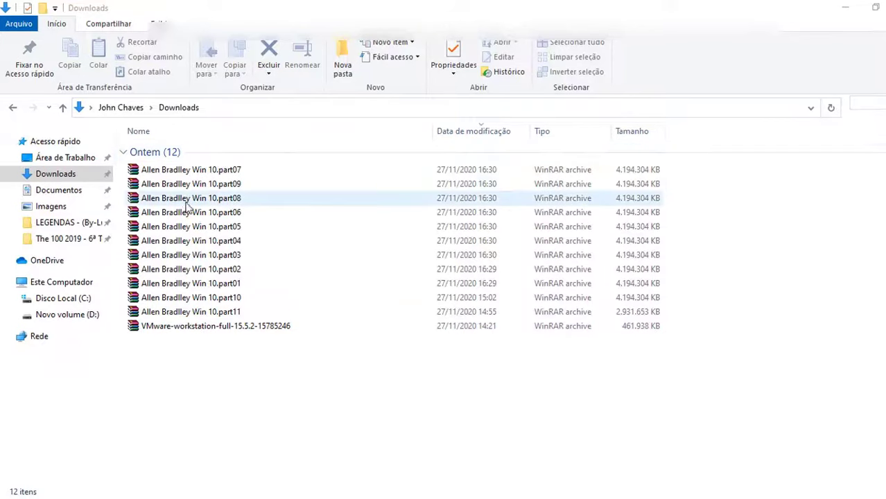
# - Open the VMware-workstation-full-15.5.2-15785246 archive from the Downloads folder and run the installer application inside its subfolder
pyautogui.click(168, 328)
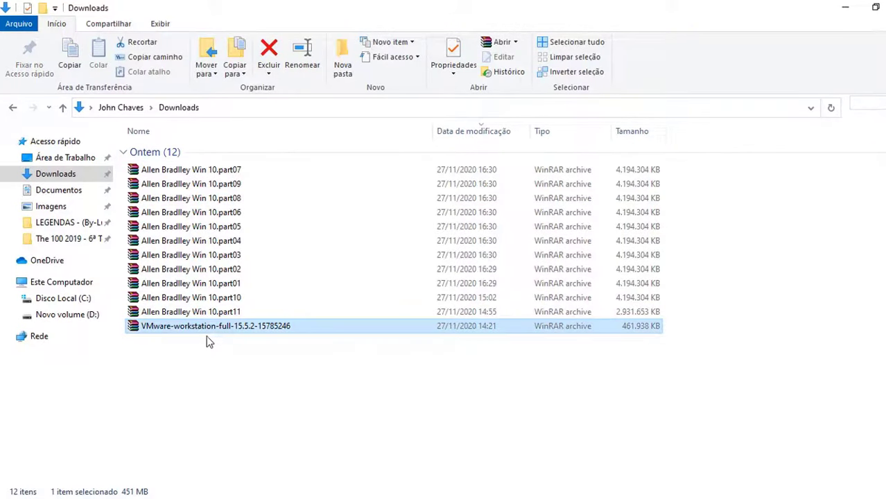
pyautogui.doubleClick(208, 329)
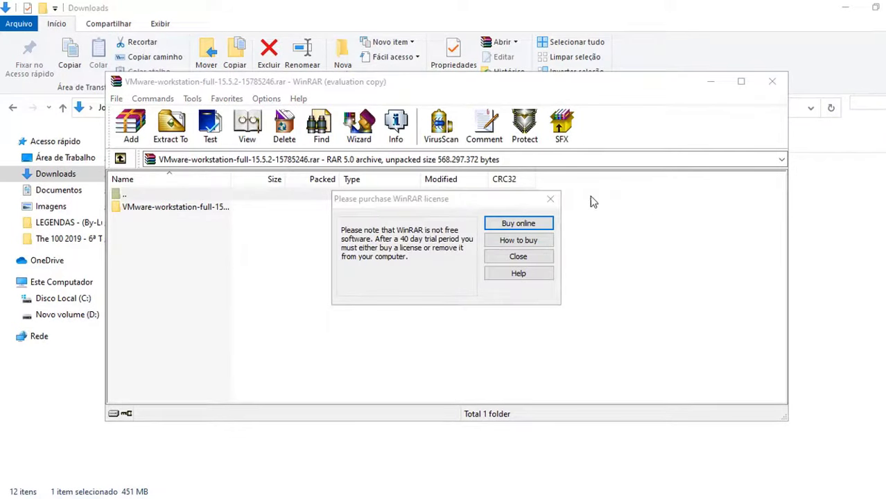
pyautogui.click(518, 253)
pyautogui.doubleClick(208, 206)
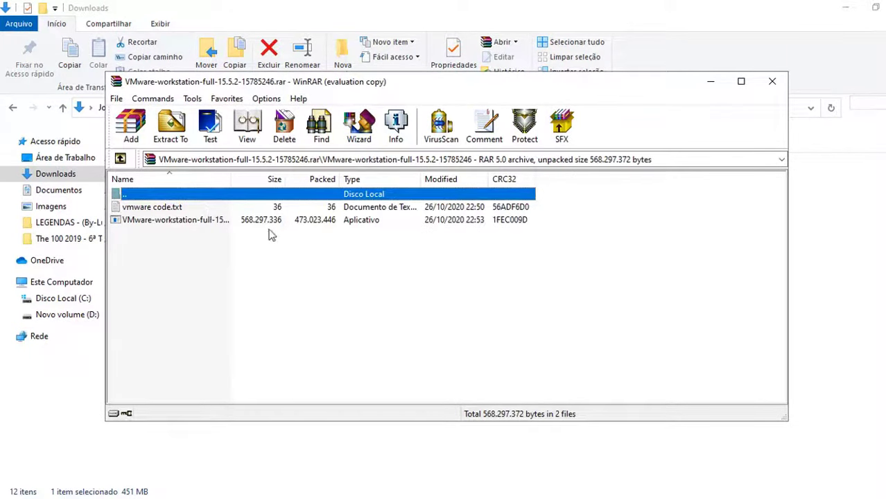
pyautogui.doubleClick(187, 223)
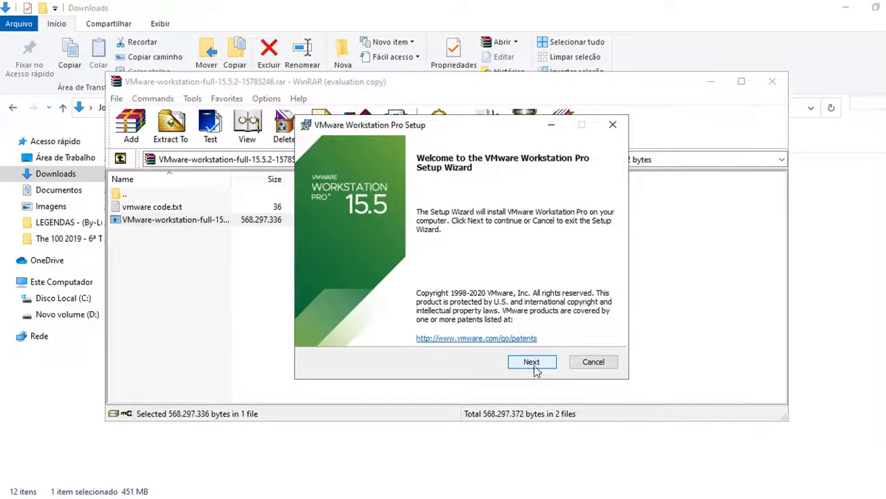
# - Accept the license agreement and install VMware Workstation Pro with the default destination and settings, leaving Enhanced Keyboard Driver off
pyautogui.click(532, 362)
pyautogui.click(412, 336)
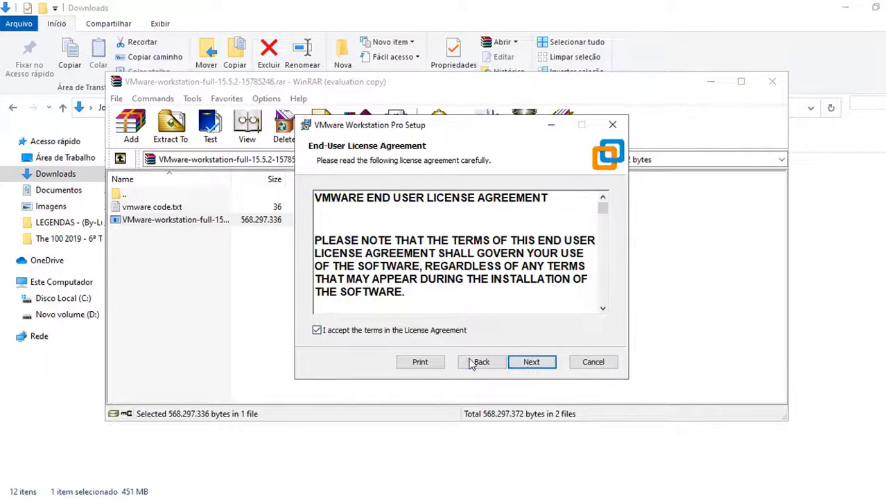
pyautogui.click(531, 361)
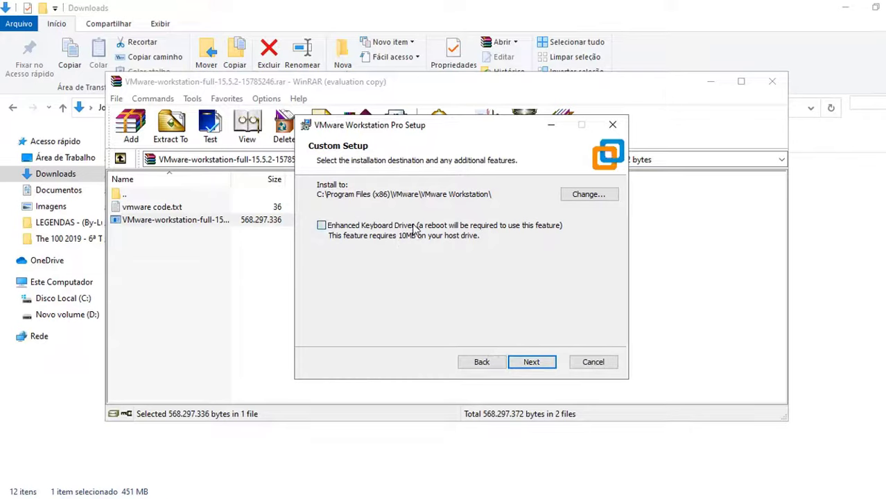
pyautogui.click(549, 363)
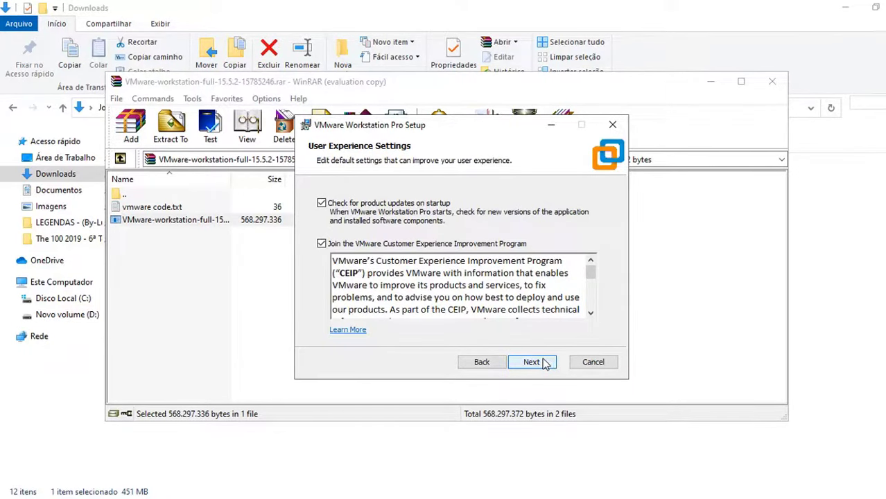
pyautogui.click(546, 364)
pyautogui.click(545, 364)
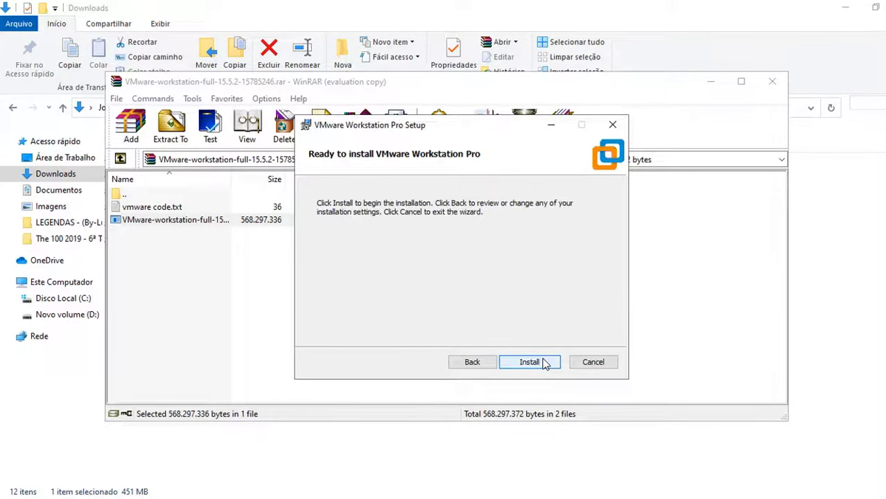
pyautogui.click(545, 364)
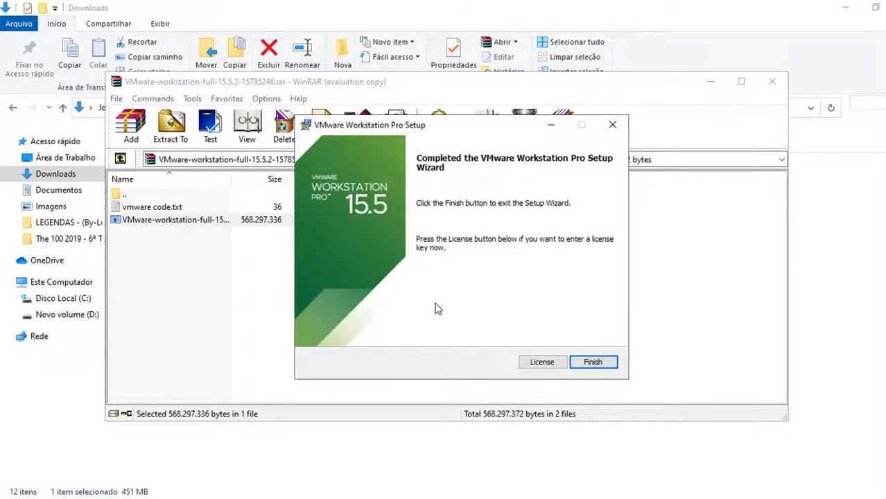
# - Finish the VMware Workstation Pro setup without restarting the system and close the installer archive
pyautogui.click(592, 365)
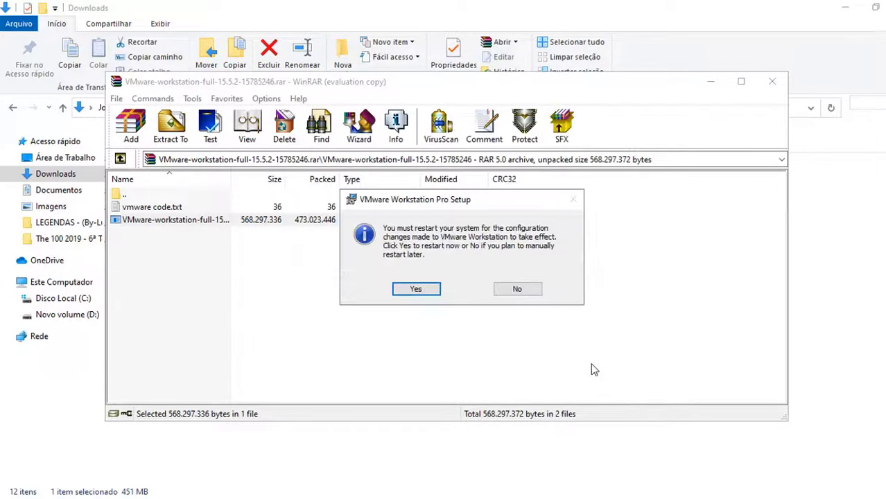
pyautogui.click(513, 289)
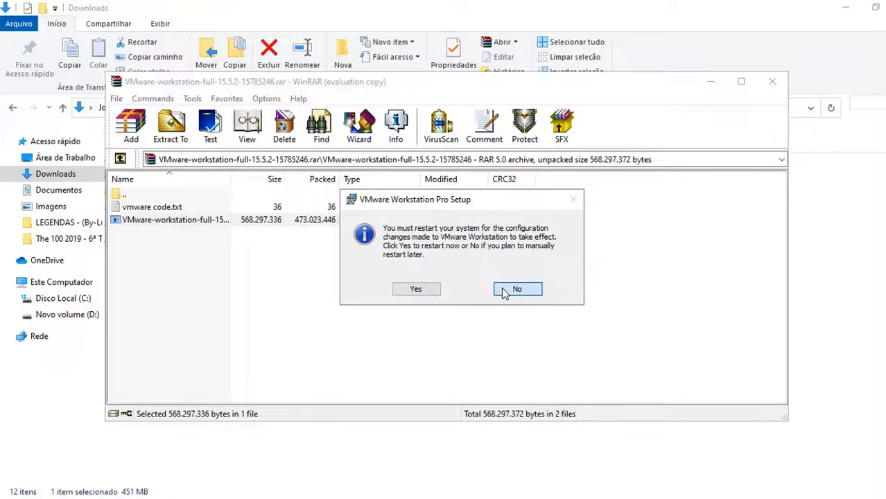
pyautogui.click(772, 81)
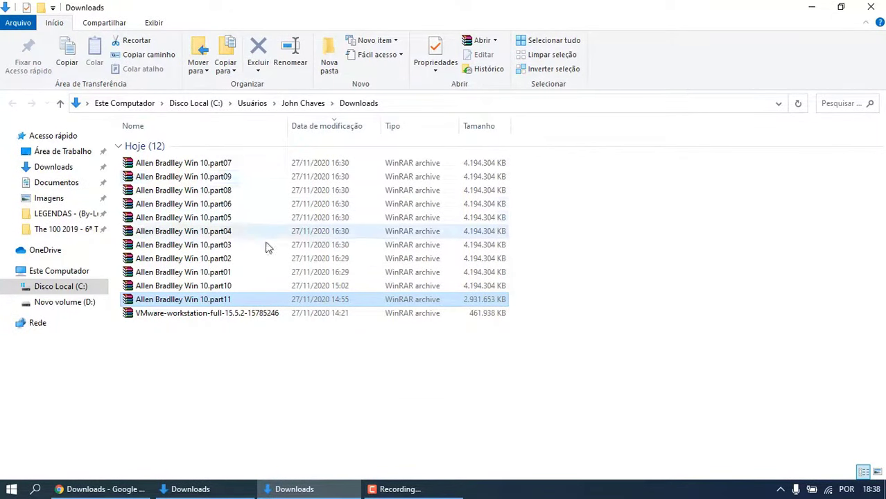
# - Open the Allen Bradlley Win 10.part01 archive in WinRAR and open the Allen Bradlley V2.0 Win 10.rar archive nested inside it
pyautogui.click(234, 274)
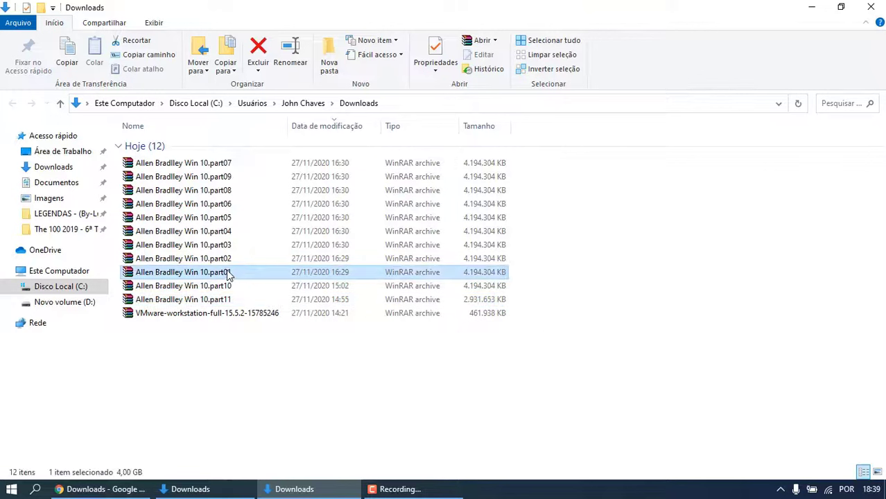
pyautogui.doubleClick(228, 276)
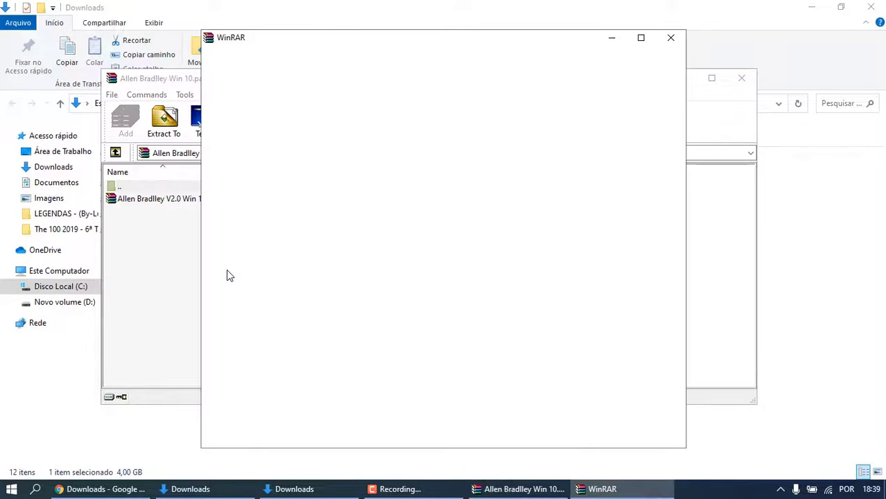
pyautogui.click(664, 41)
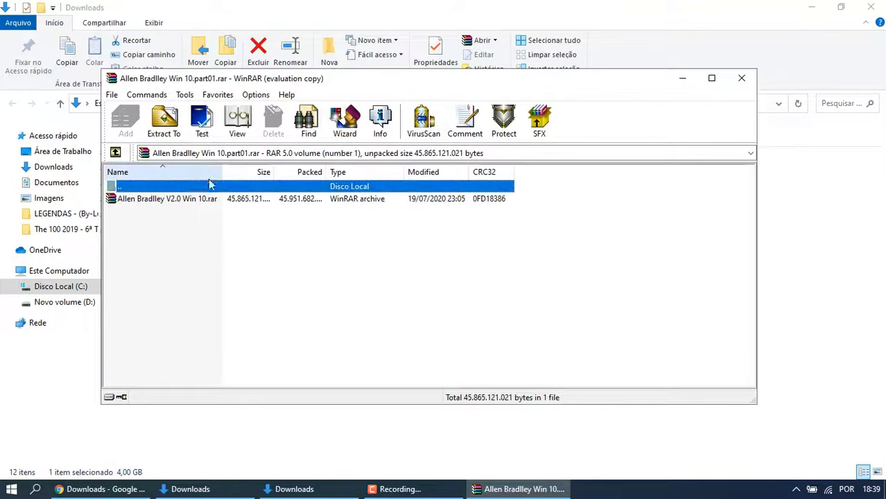
pyautogui.doubleClick(151, 201)
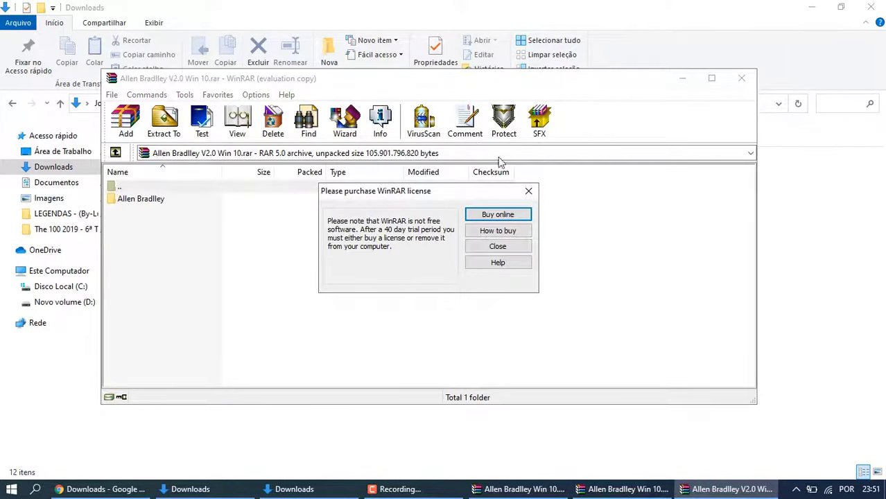
# - Dismiss the WinRAR purchase notice and start extracting the Allen Bradlley folder to the desktop (Área de Trabalho)
pyautogui.click(527, 191)
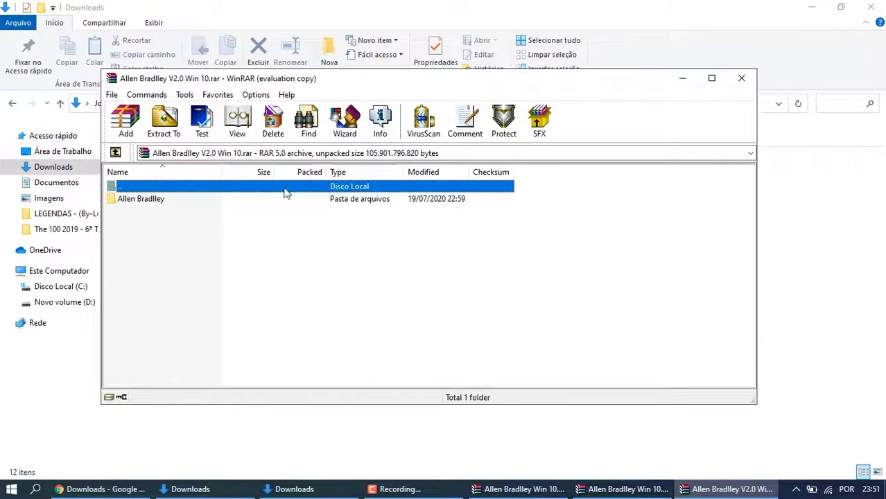
pyautogui.click(155, 203)
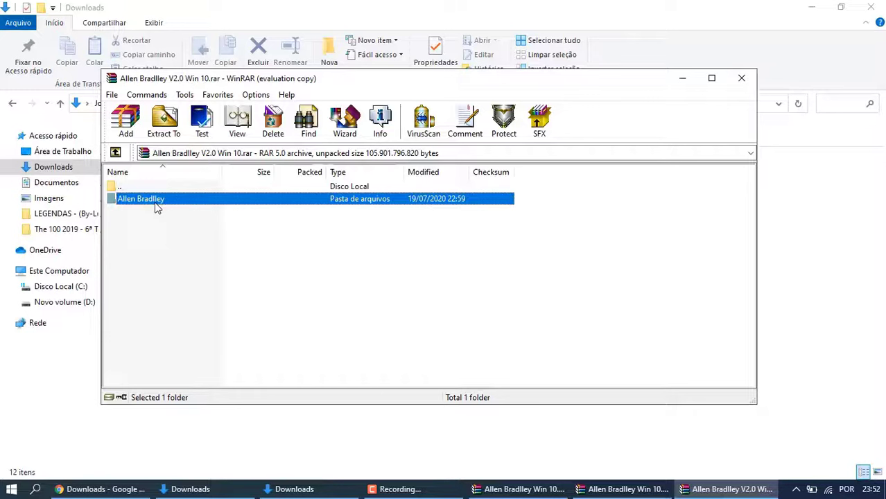
pyautogui.click(166, 124)
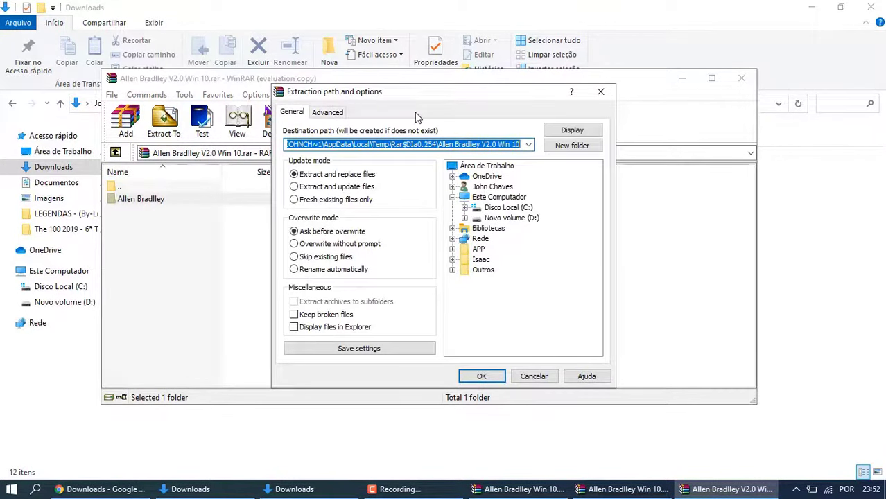
pyautogui.click(475, 168)
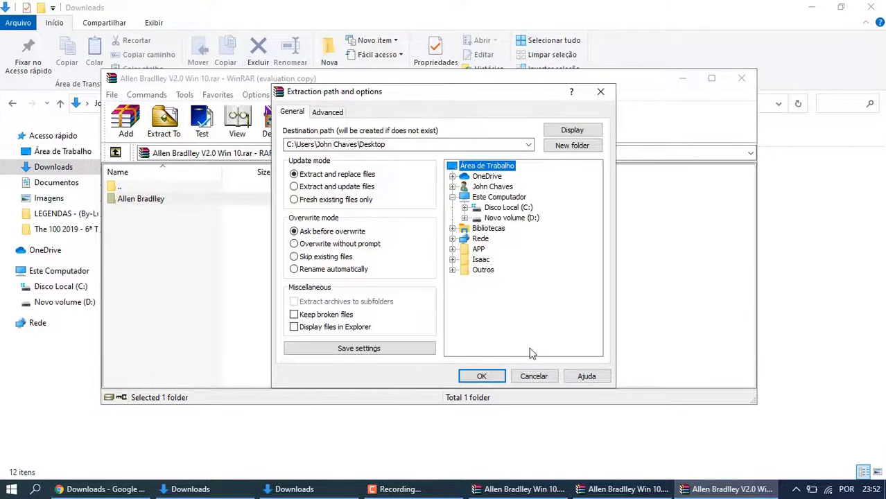
pyautogui.click(488, 377)
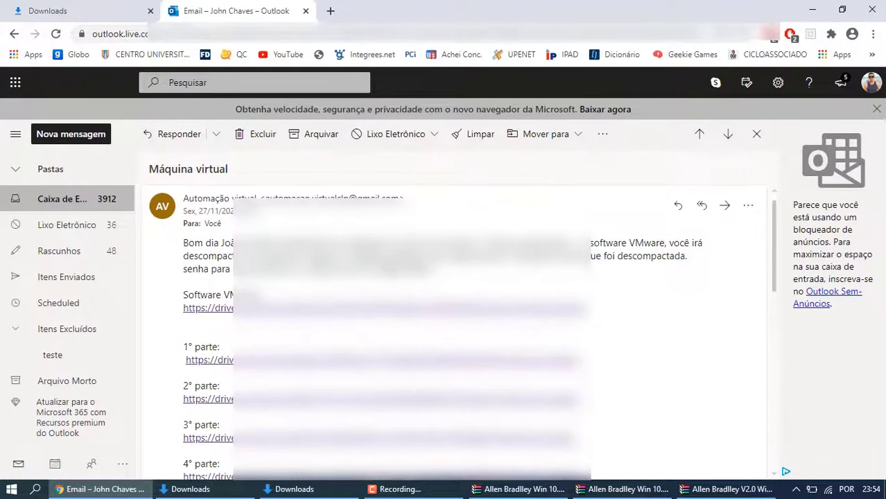
# - Copy the archive password from the Máquina virtual email and submit it in WinRAR's password request for the encrypted files
pyautogui.doubleClick(402, 266)
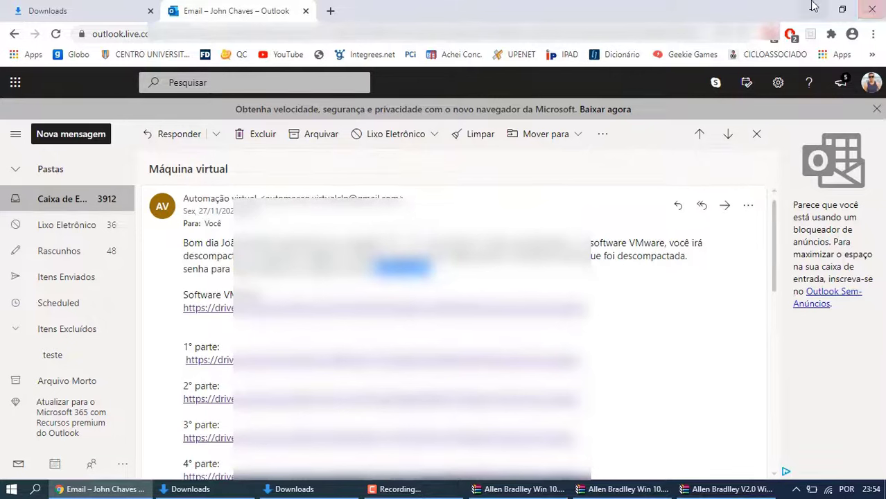
pyautogui.click(814, 6)
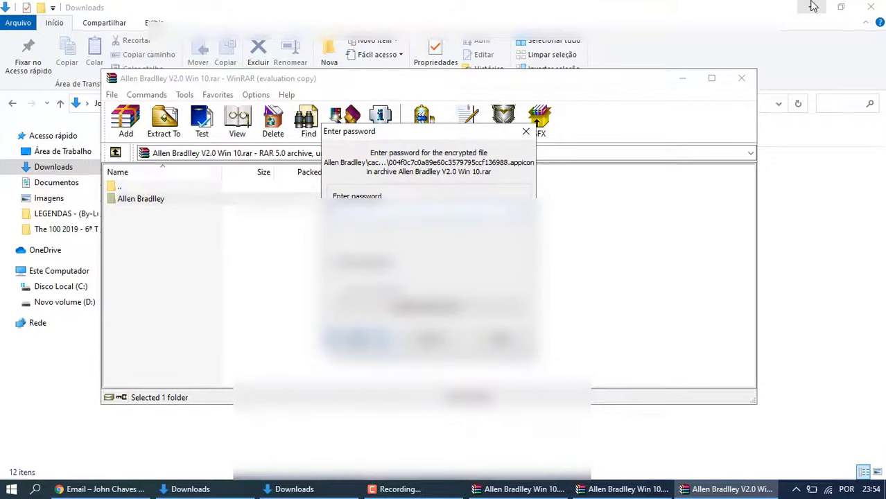
pyautogui.hotkey('ctrl', 'v')
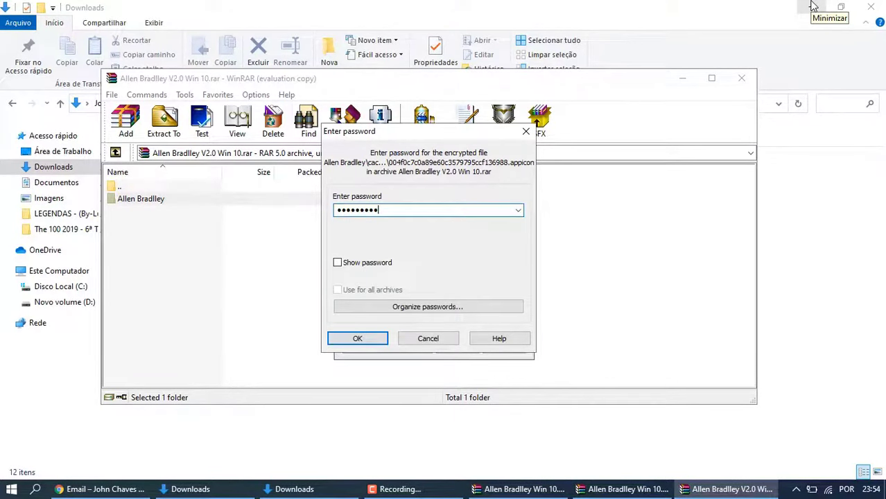
pyautogui.click(362, 335)
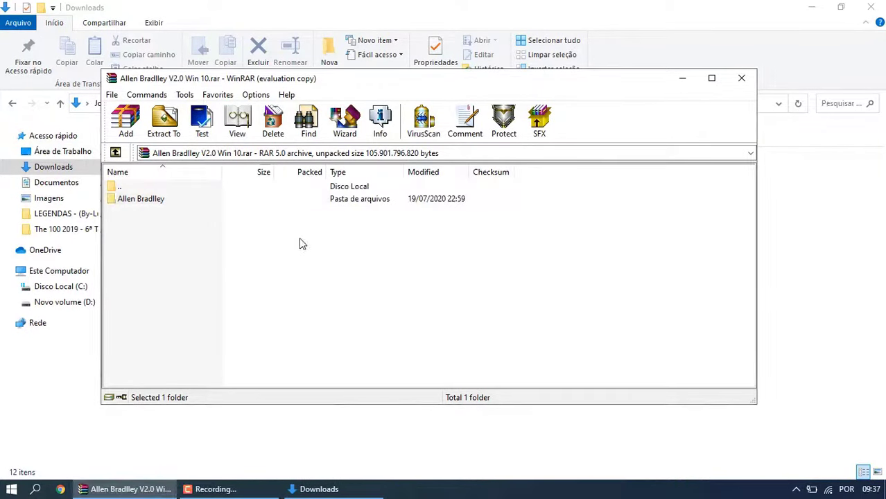
# - Minimize the open windows and check the contents of the extracted Allen Bradlley folder on the desktop
pyautogui.click(158, 204)
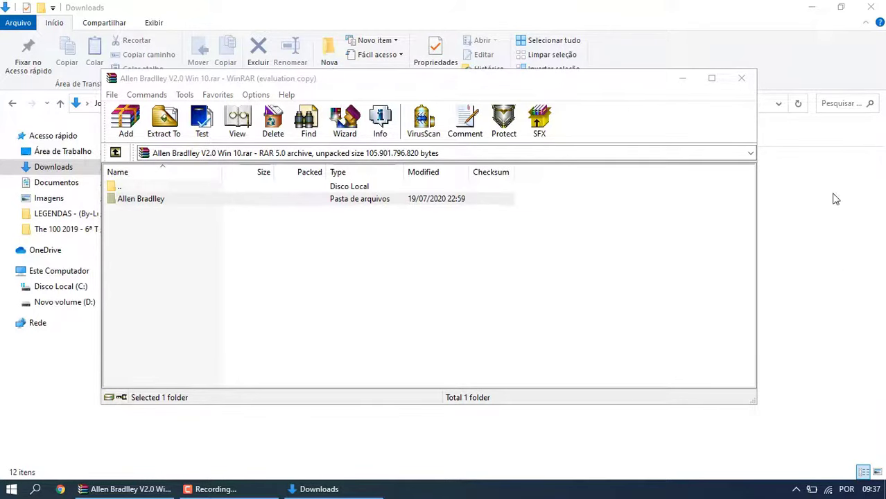
pyautogui.click(810, 7)
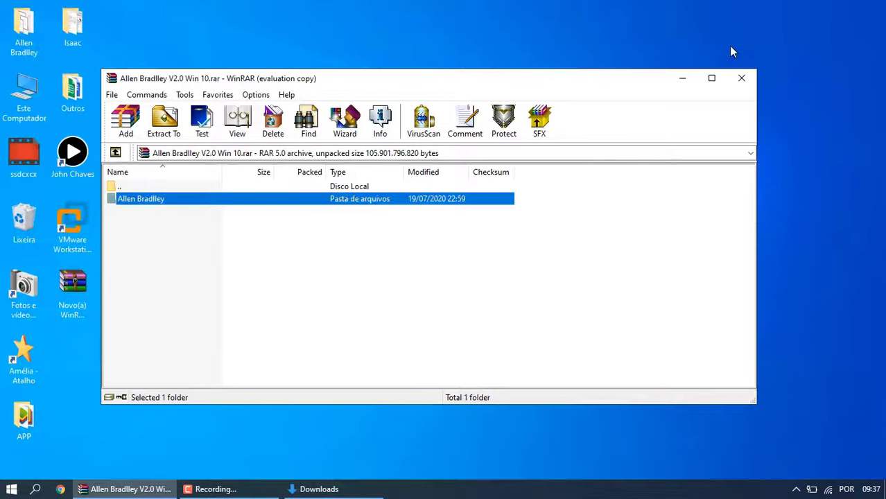
pyautogui.click(679, 78)
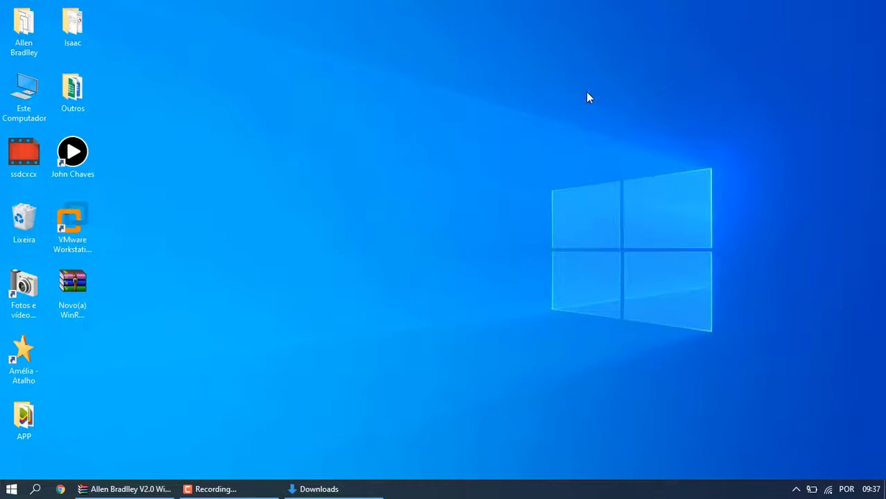
pyautogui.doubleClick(26, 35)
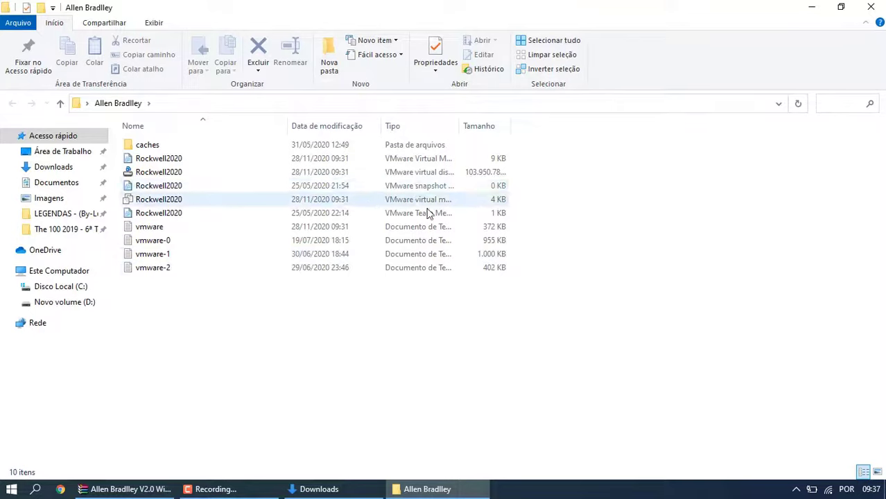
pyautogui.click(870, 7)
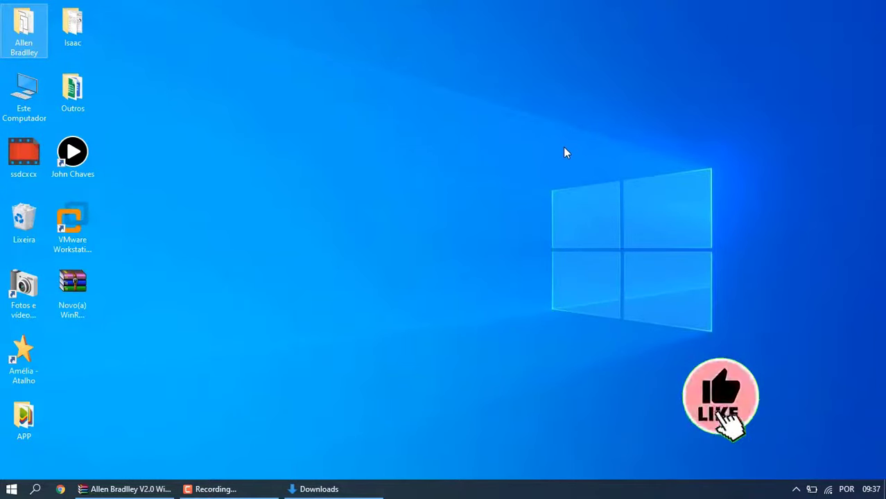
# - Launch VMware Workstation Pro from its desktop shortcut
pyautogui.click(71, 234)
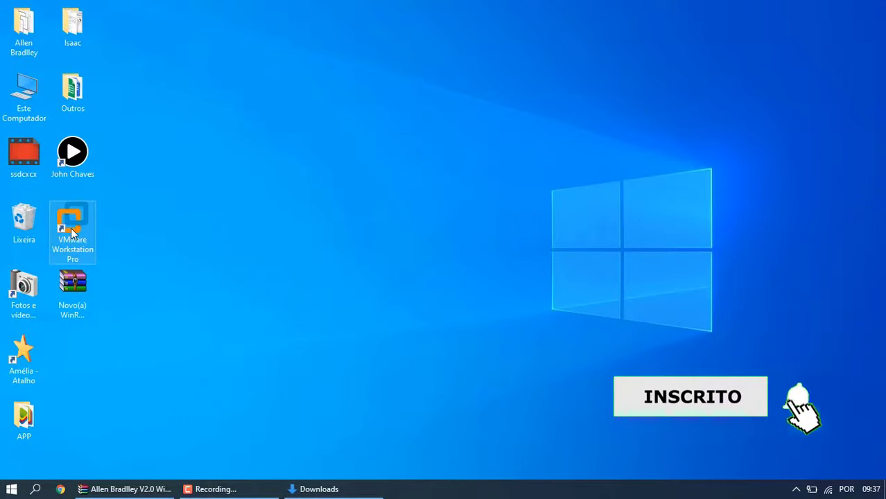
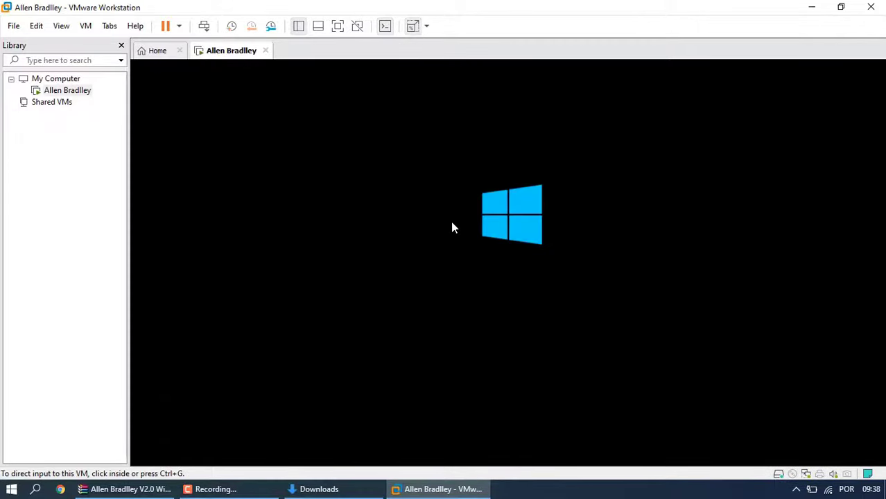
# - Switch the running Allen Bradlley virtual machine to full-screen display
pyautogui.click(337, 26)
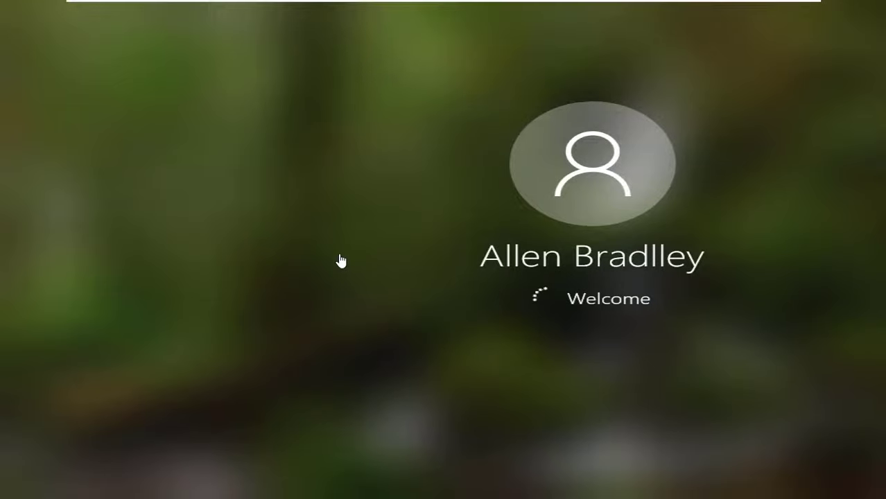
pyautogui.click(435, 10)
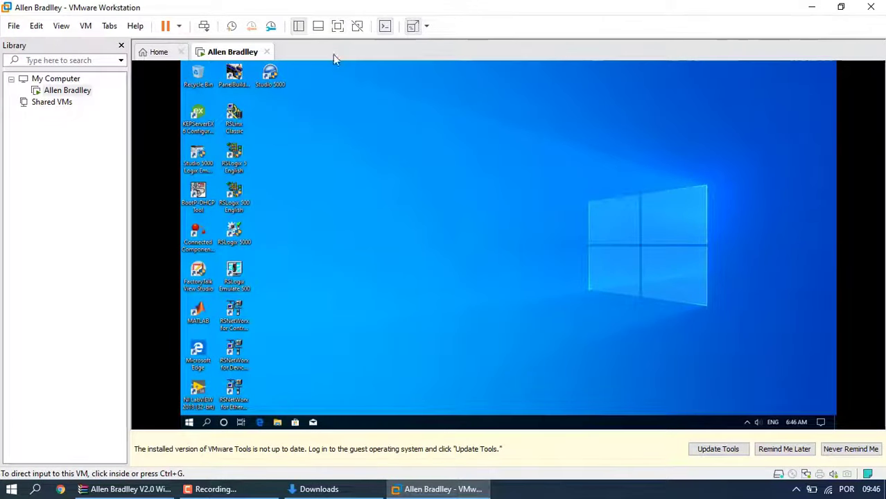
pyautogui.click(338, 26)
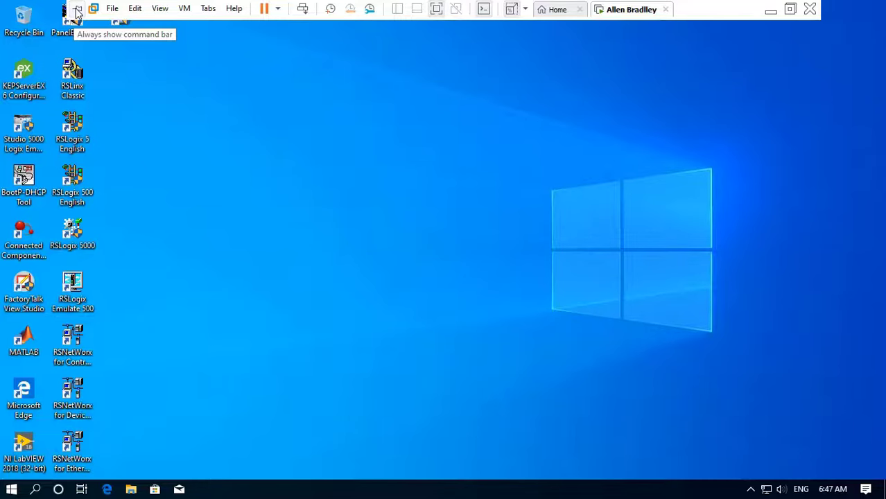
# - Pin the full-screen command bar, refresh the guest desktop with it visible, and unpin the bar again
pyautogui.click(77, 10)
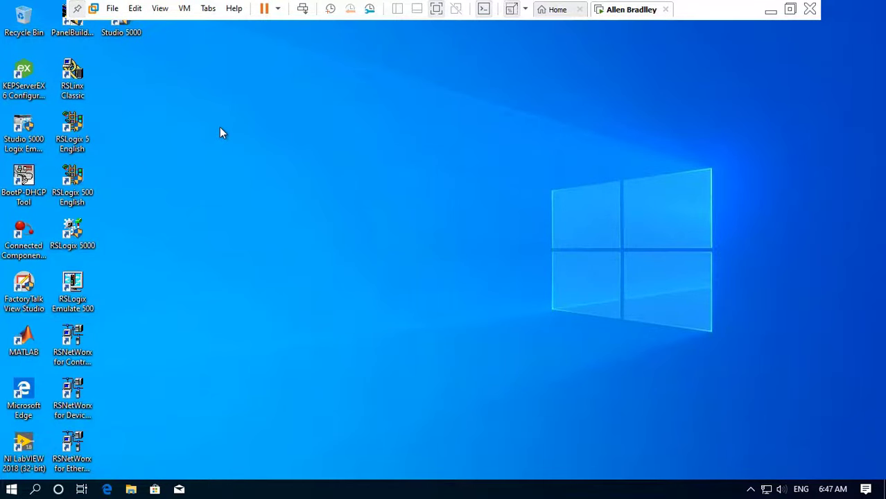
pyautogui.rightClick(216, 89)
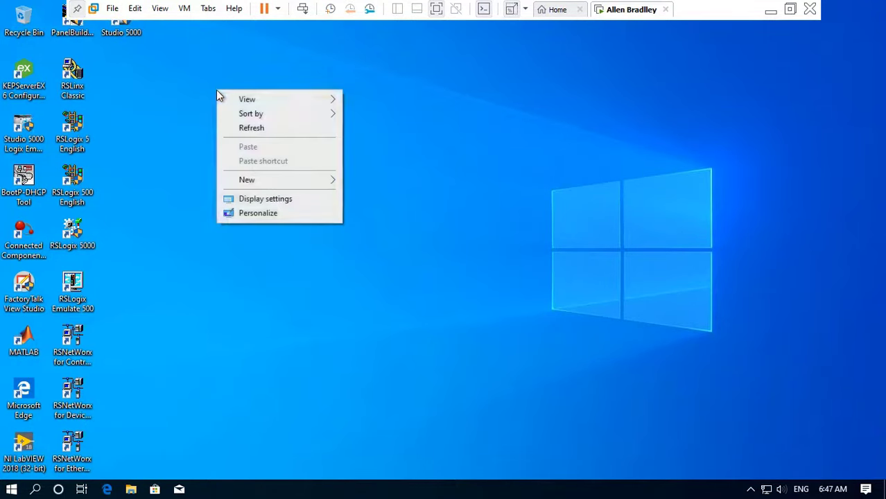
pyautogui.click(267, 130)
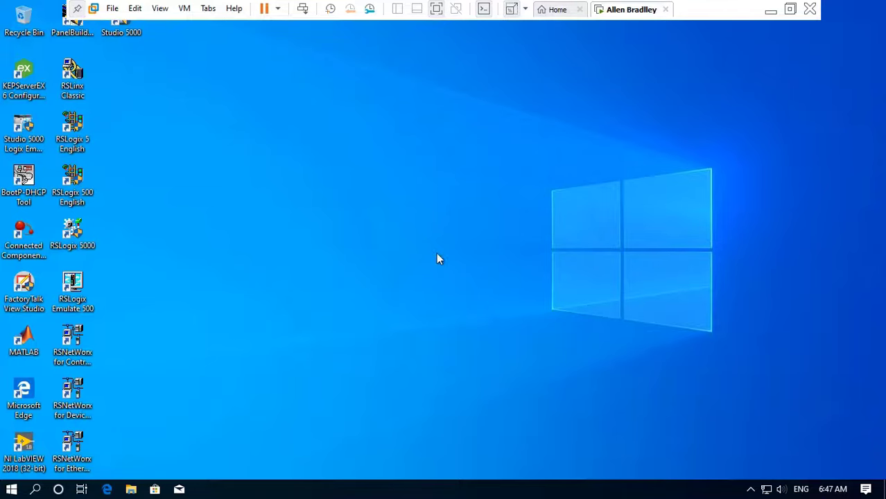
pyautogui.click(78, 13)
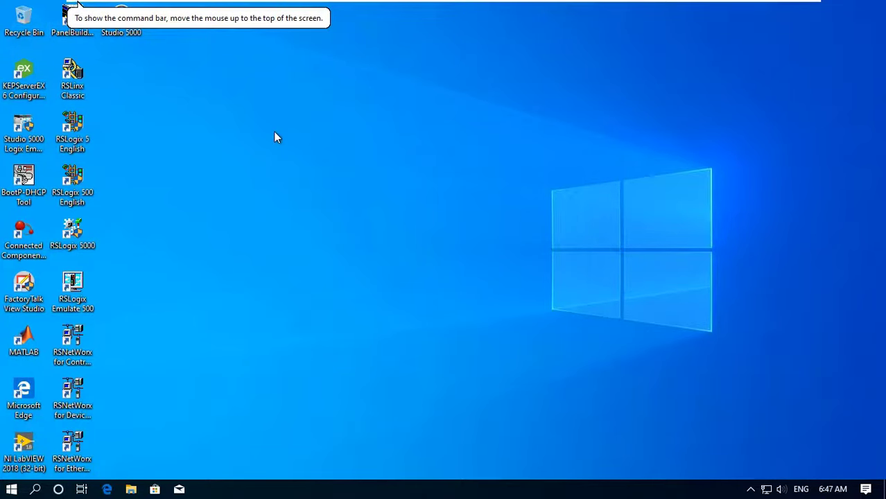
# - Refresh the virtual machine's desktop and check the list of programs installed in the guest Windows system
pyautogui.rightClick(223, 143)
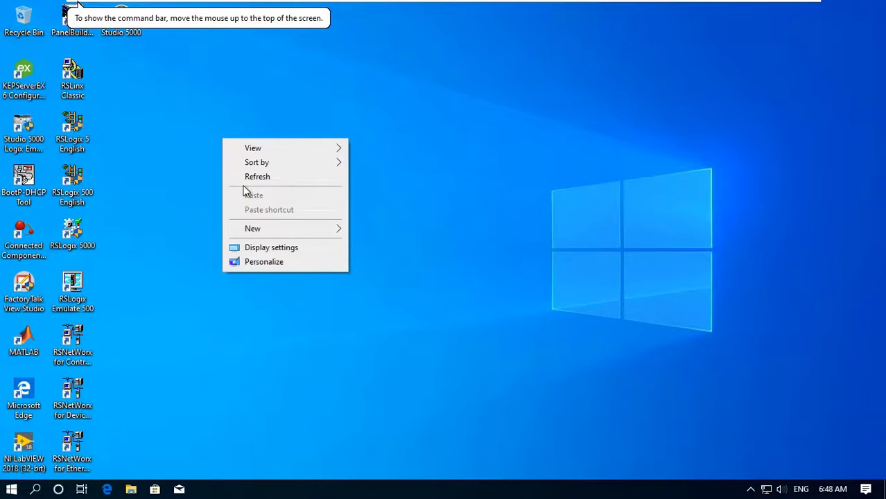
pyautogui.click(263, 178)
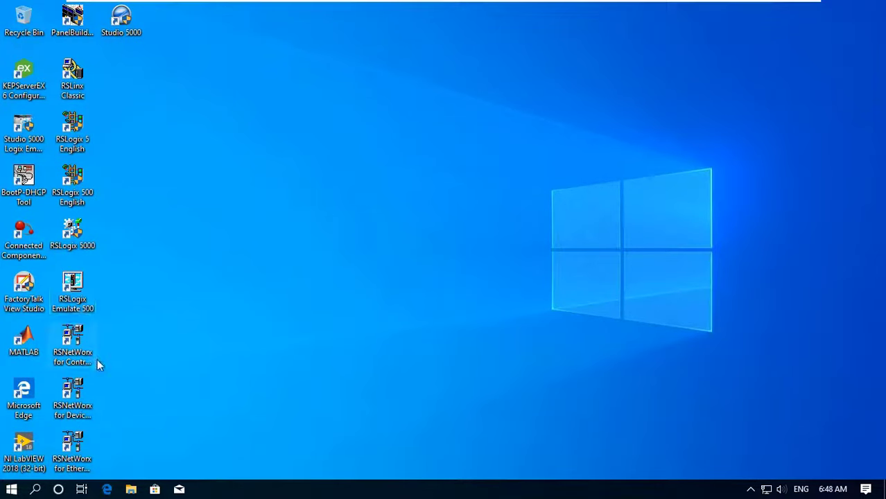
pyautogui.click(12, 489)
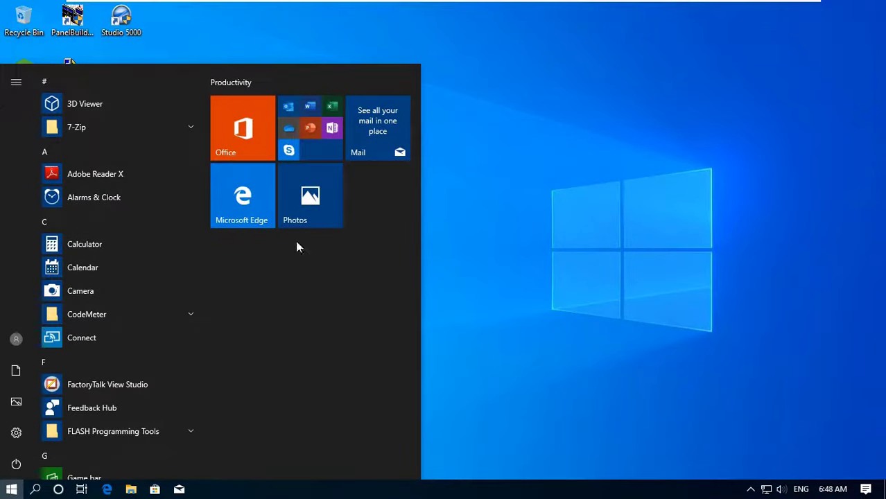
pyautogui.click(510, 174)
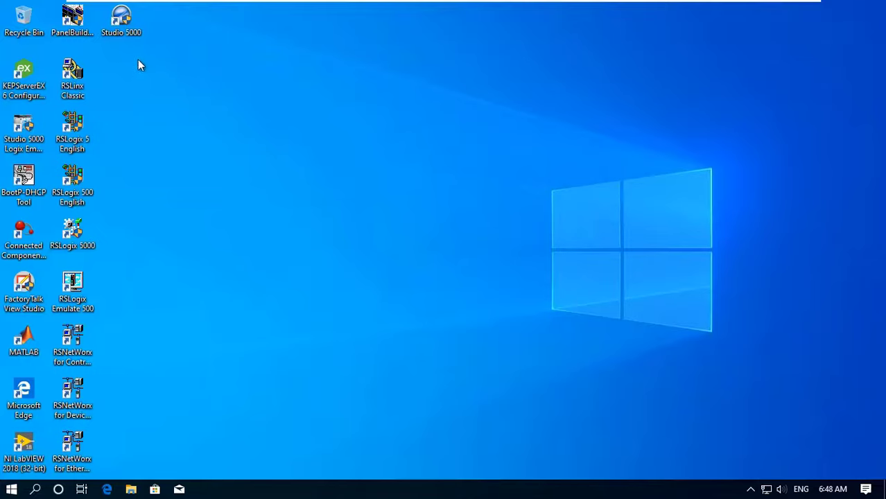
# - Test Studio 5000 by launching it from the desktop with permission to make changes, and close its start window
pyautogui.doubleClick(123, 22)
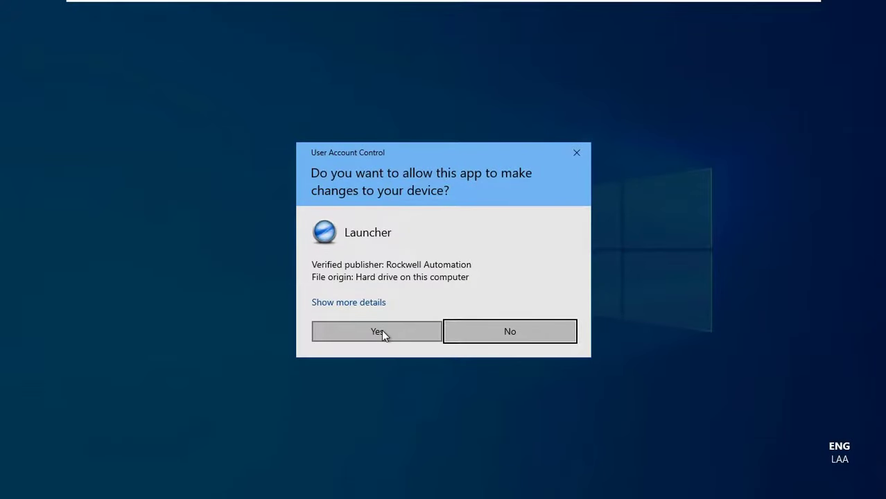
pyautogui.click(377, 332)
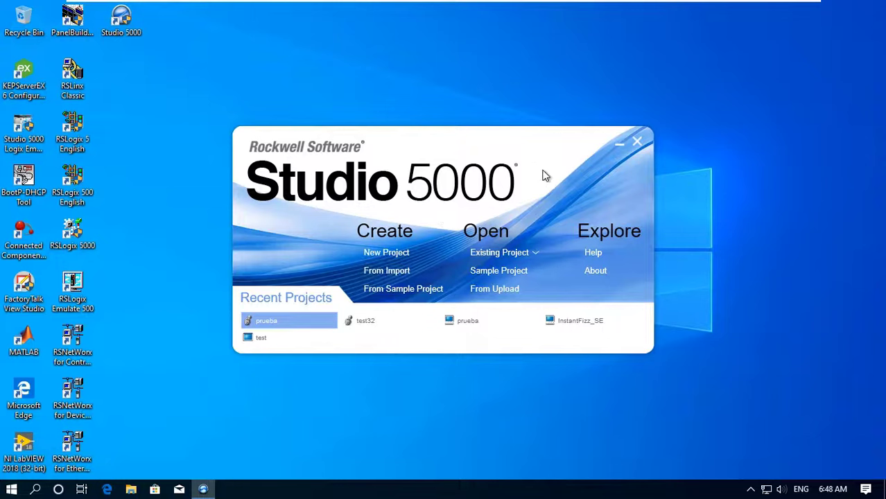
pyautogui.click(639, 141)
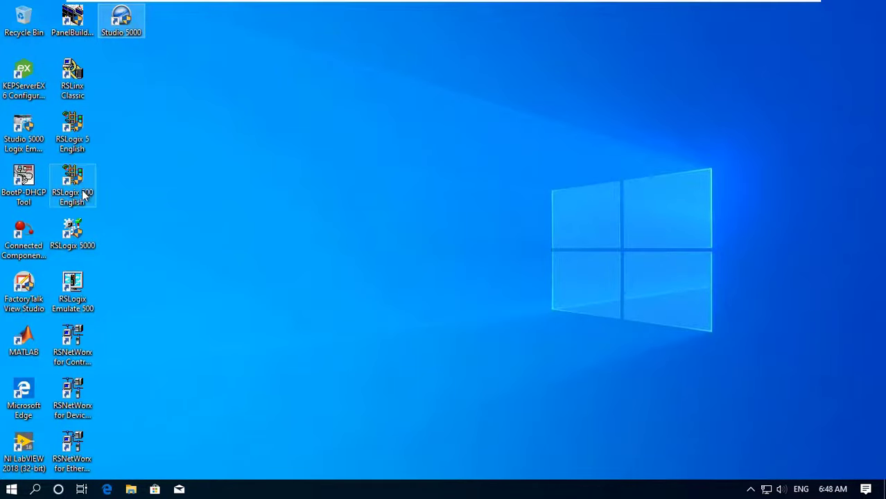
# - Launch RSLogix 5000 from the desktop, allow it to make changes to the device, and maximize its window
pyautogui.click(72, 236)
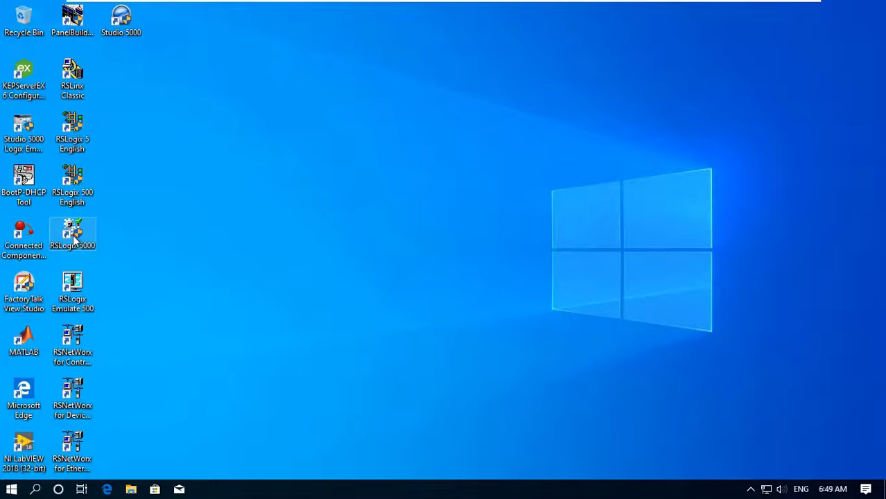
pyautogui.doubleClick(74, 236)
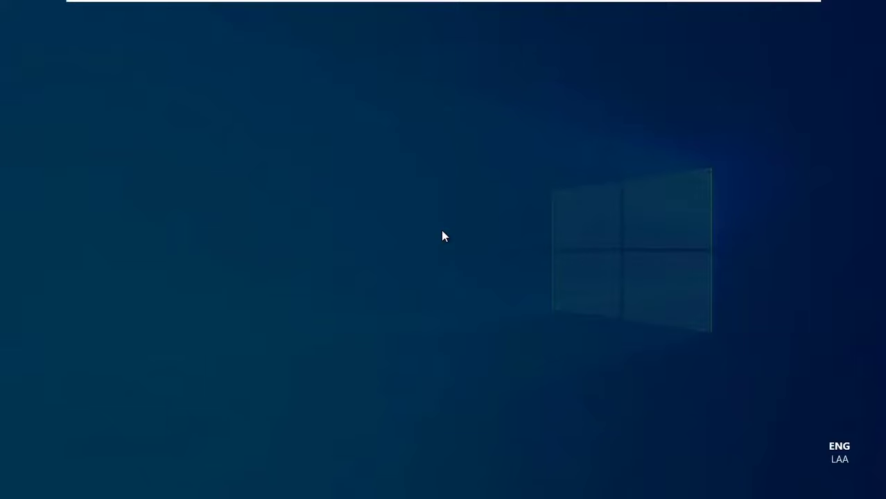
pyautogui.click(403, 331)
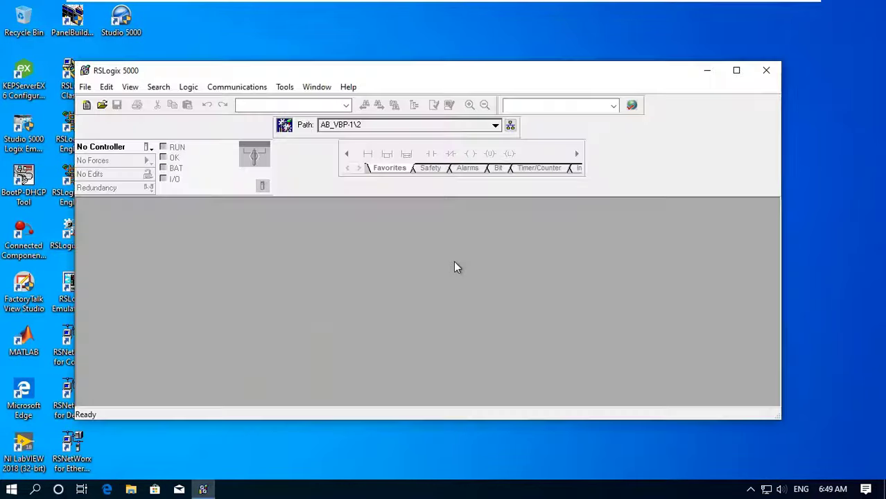
pyautogui.click(736, 70)
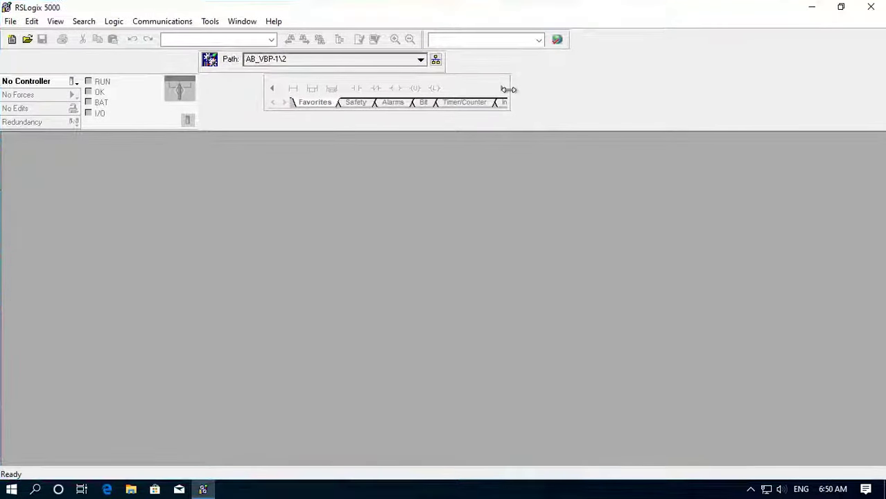
# - Look through the RSLogix 5000 menus and the recent communications paths without choosing any option
pyautogui.click(10, 21)
pyautogui.moveTo(34, 21)
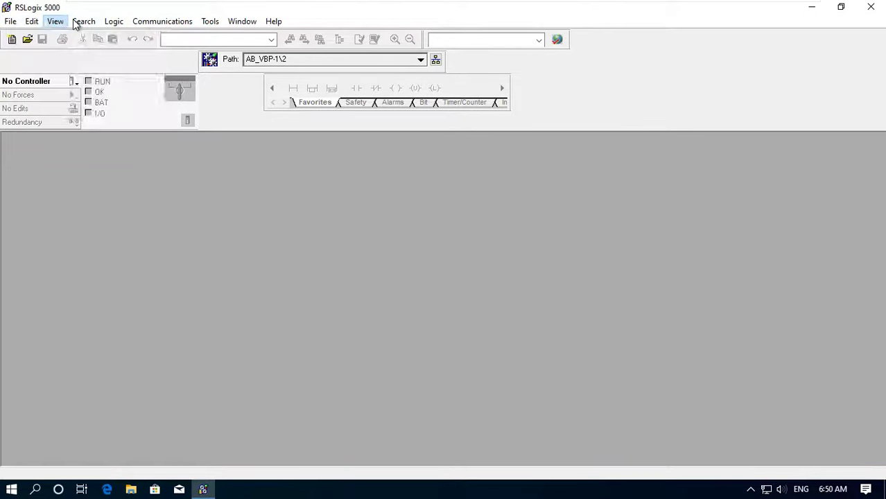
pyautogui.moveTo(273, 20)
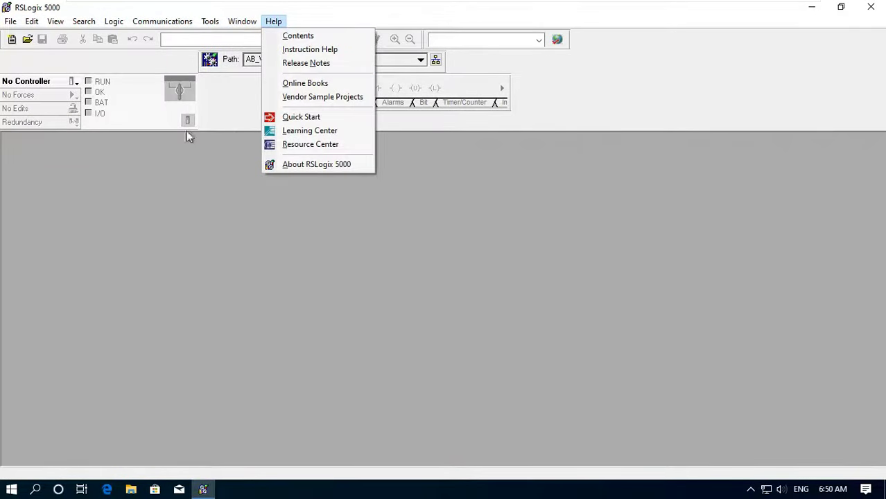
pyautogui.click(154, 160)
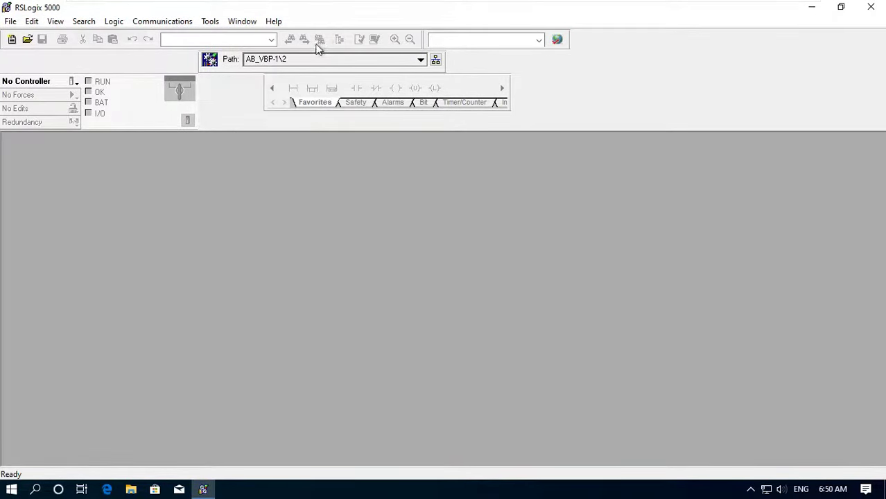
pyautogui.click(418, 60)
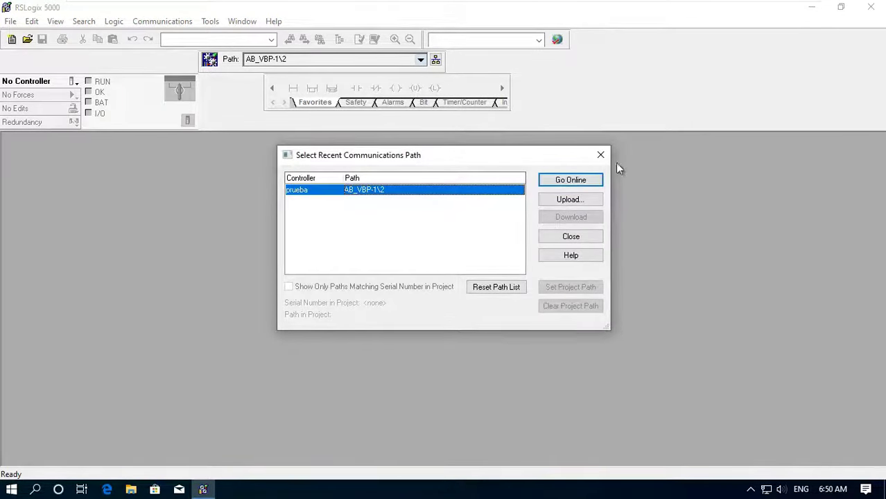
pyautogui.click(600, 154)
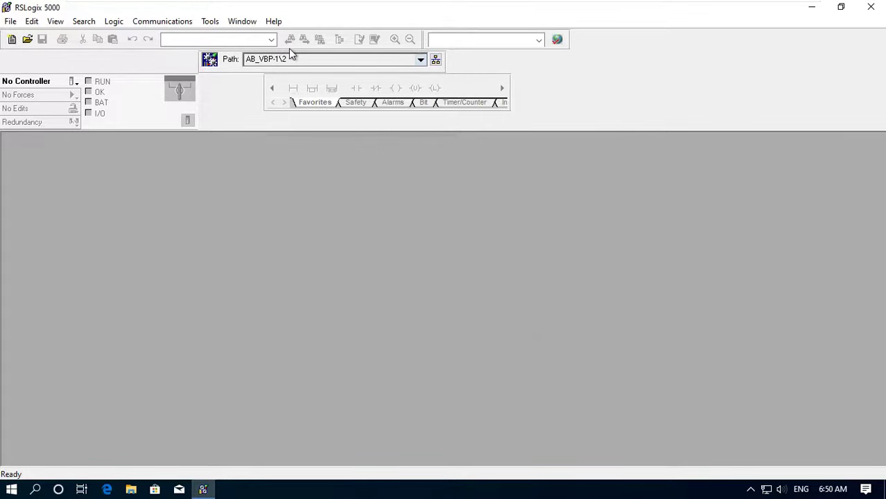
# - Close RSLogix 5000 and return to the virtual machine's desktop
pyautogui.click(810, 12)
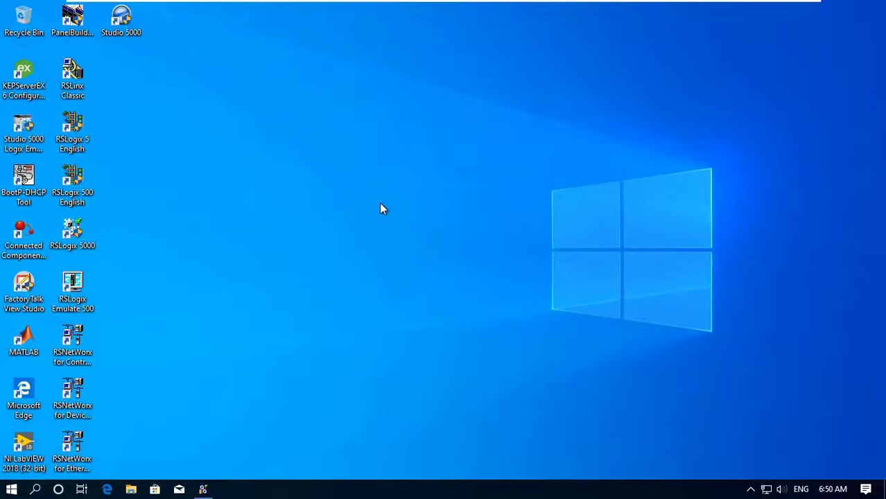
pyautogui.click(203, 489)
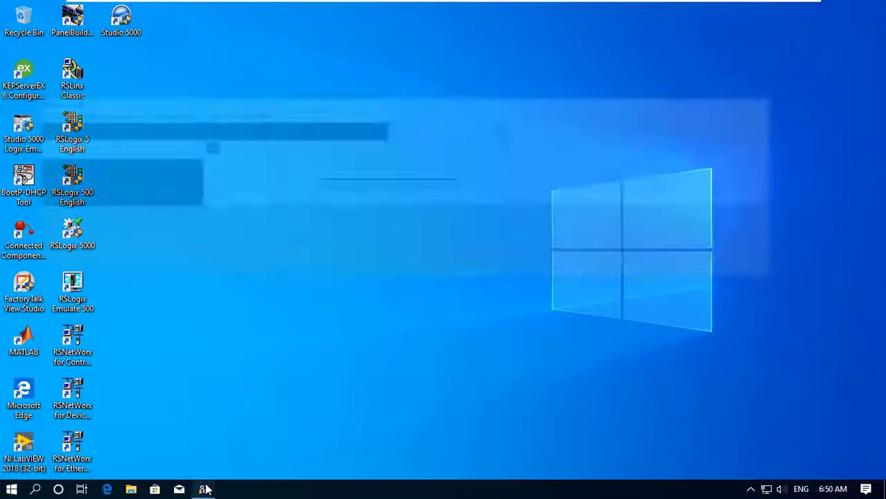
pyautogui.click(874, 7)
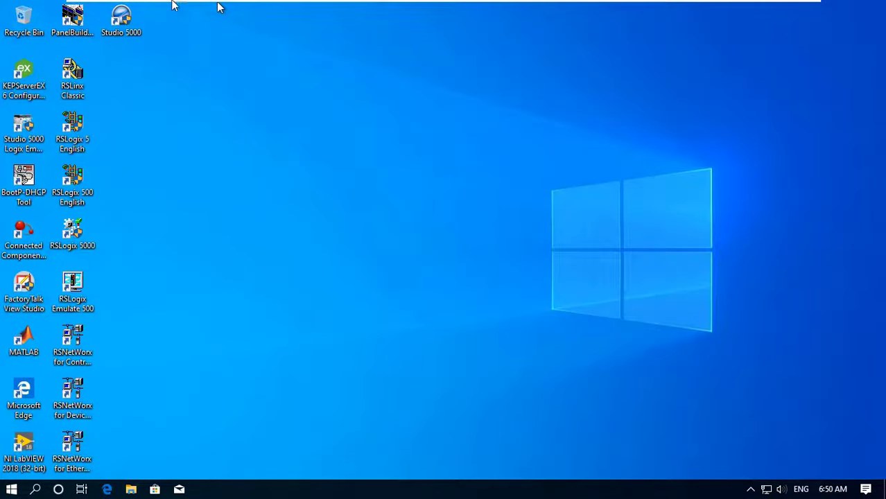
# - Leave full-screen display, power off the Allen Bradlley virtual machine, and show the VMware home page
pyautogui.moveTo(218, 5)
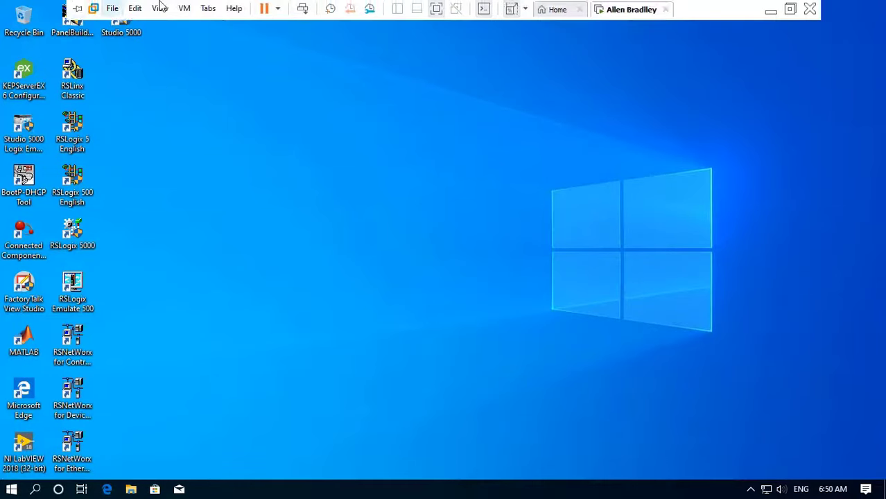
pyautogui.click(436, 8)
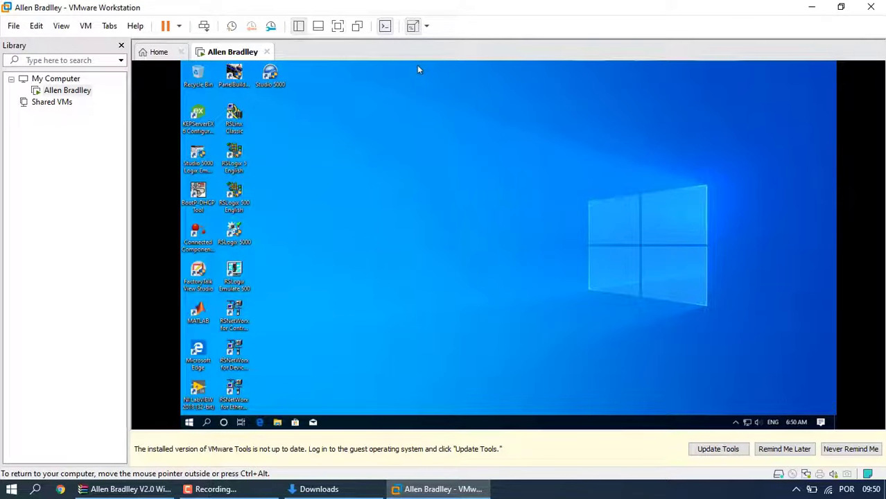
pyautogui.click(268, 53)
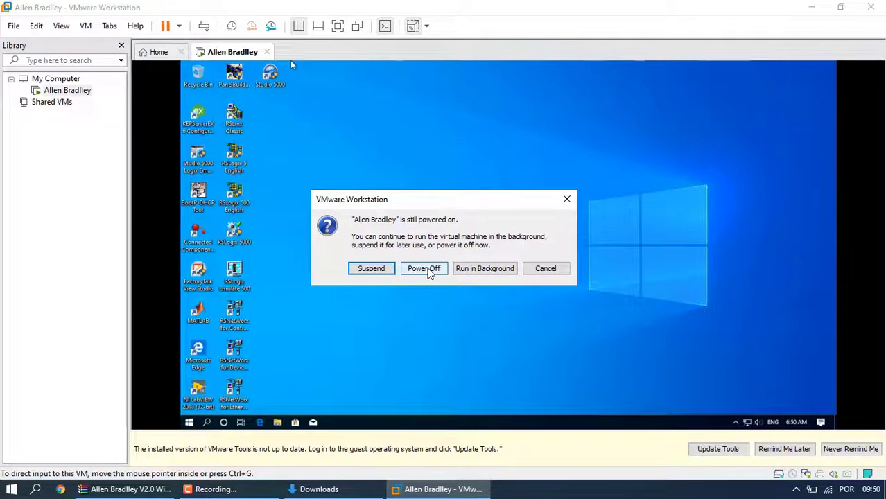
pyautogui.click(424, 269)
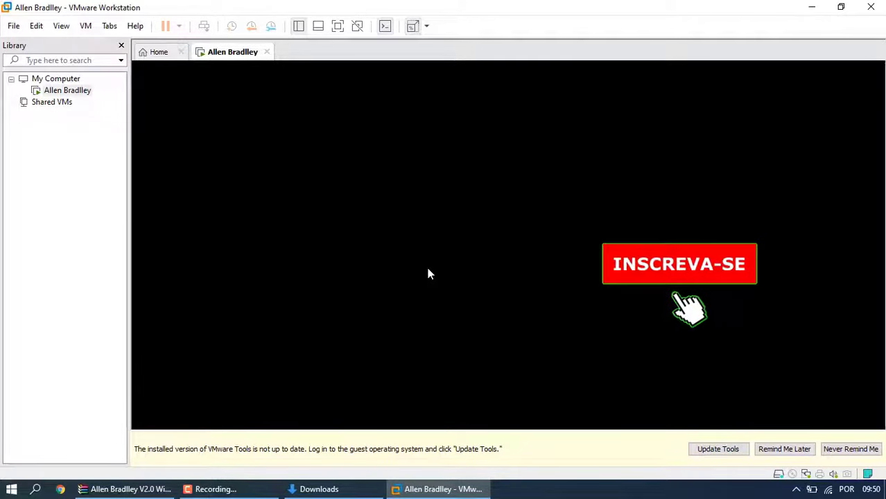
pyautogui.click(165, 54)
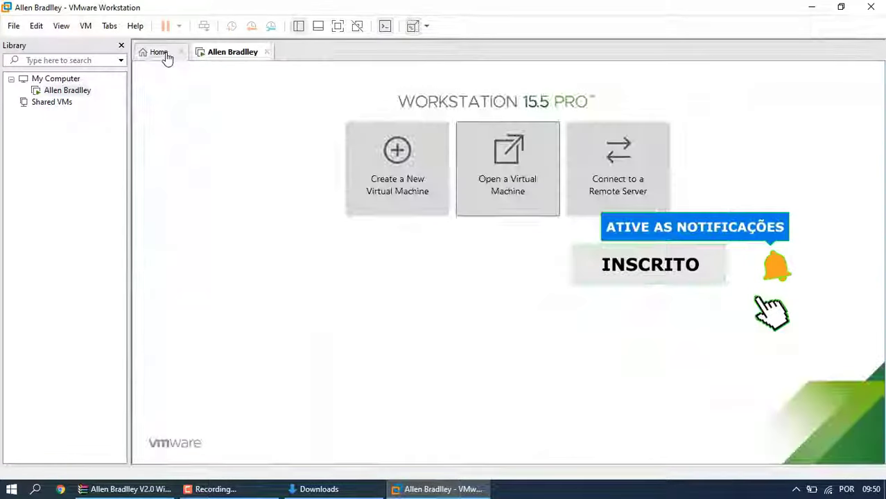